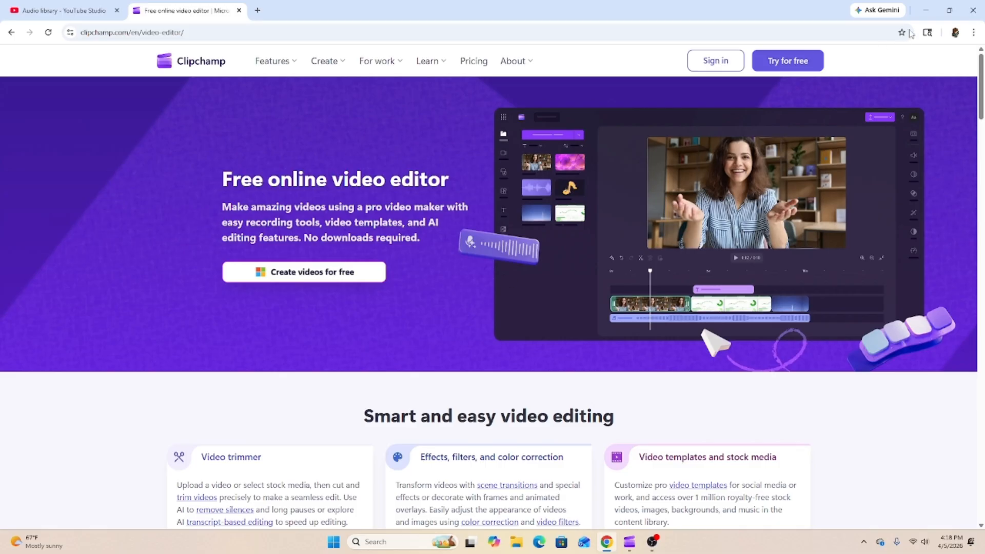
- Switch from the browser to the Clipchamp desktop app and create a new video from scratch
{"action": "left_click", "coordinate": [925, 10]}
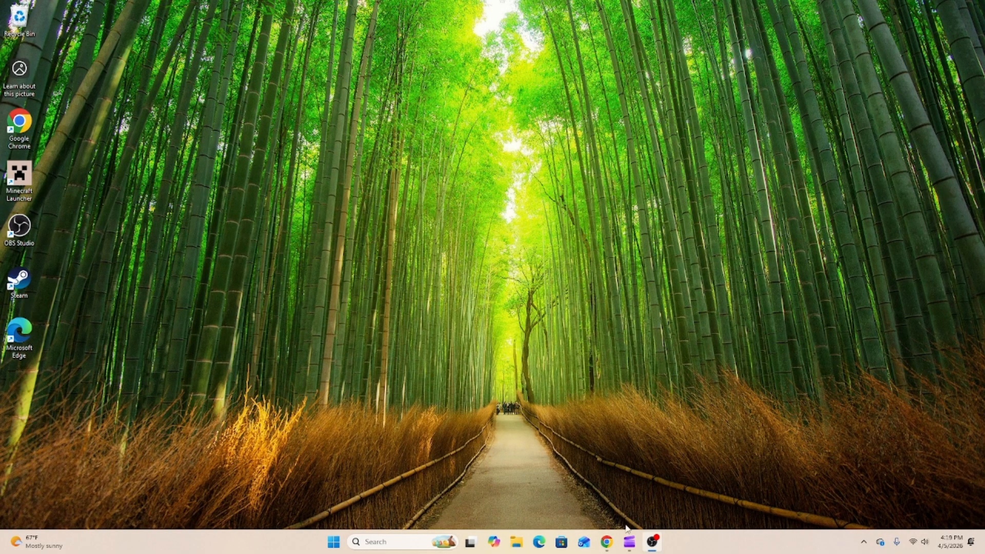
{"action": "left_click", "coordinate": [629, 541]}
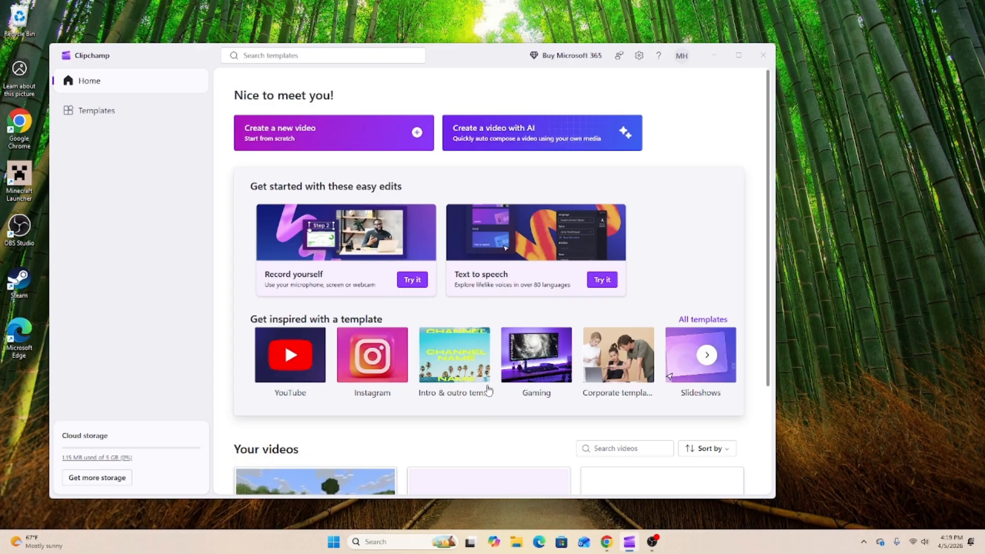
{"action": "left_click", "coordinate": [328, 141]}
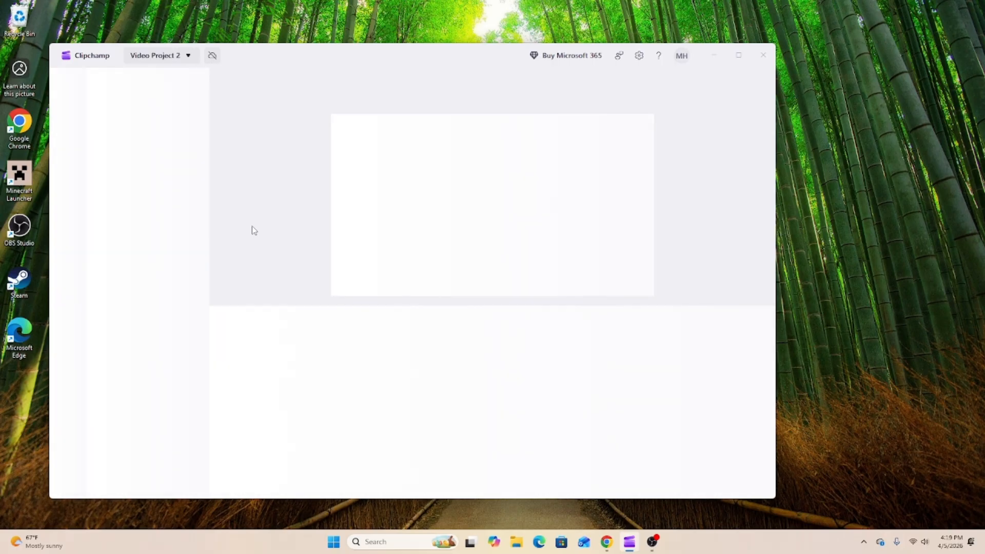
- Import the Minecraft_ 1.21.11 - Multiplayer MP4 from Downloads and place it on the timeline
{"action": "left_click", "coordinate": [146, 105]}
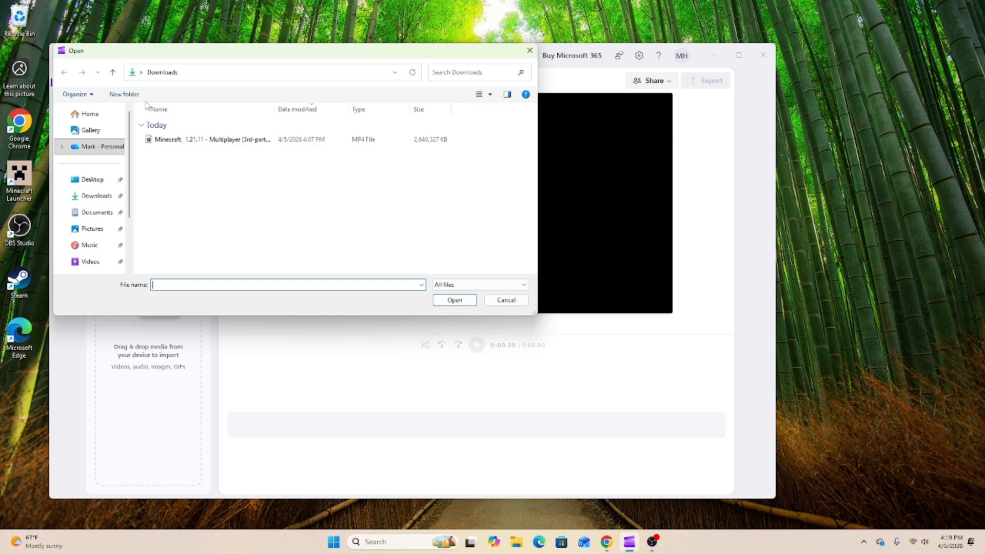
{"action": "left_click", "coordinate": [178, 141]}
{"action": "left_click", "coordinate": [437, 304]}
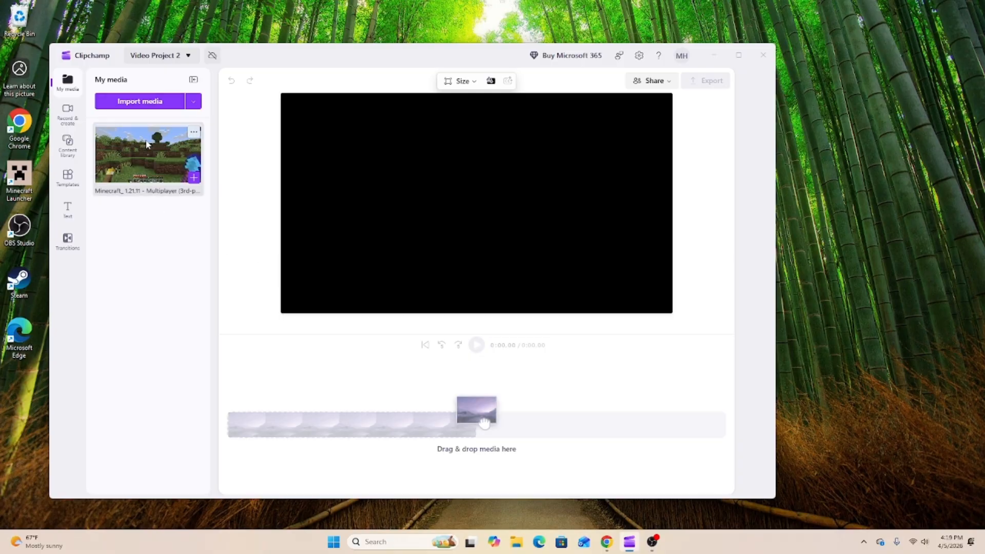
{"action": "left_click_drag", "start_coordinate": [142, 145], "coordinate": [285, 429]}
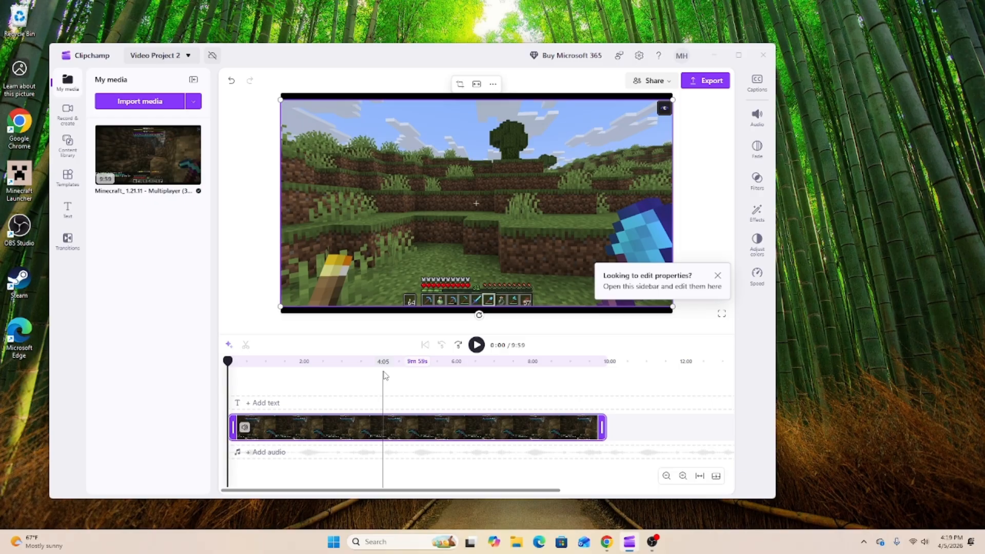
- Play the clip's opening, split it at about 0:03, and delete the short first section
{"action": "left_click", "coordinate": [476, 346]}
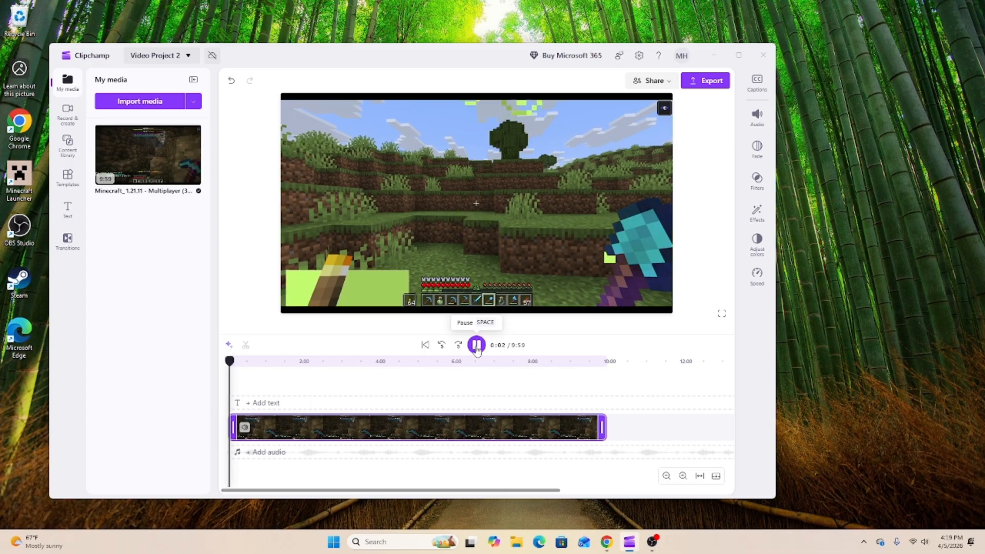
{"action": "left_click", "coordinate": [476, 346]}
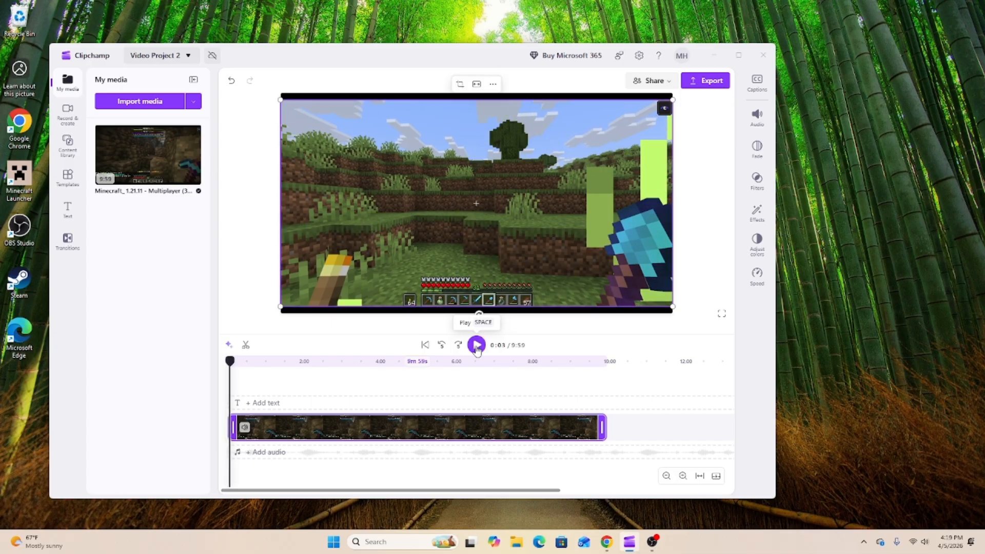
{"action": "left_click", "coordinate": [247, 346]}
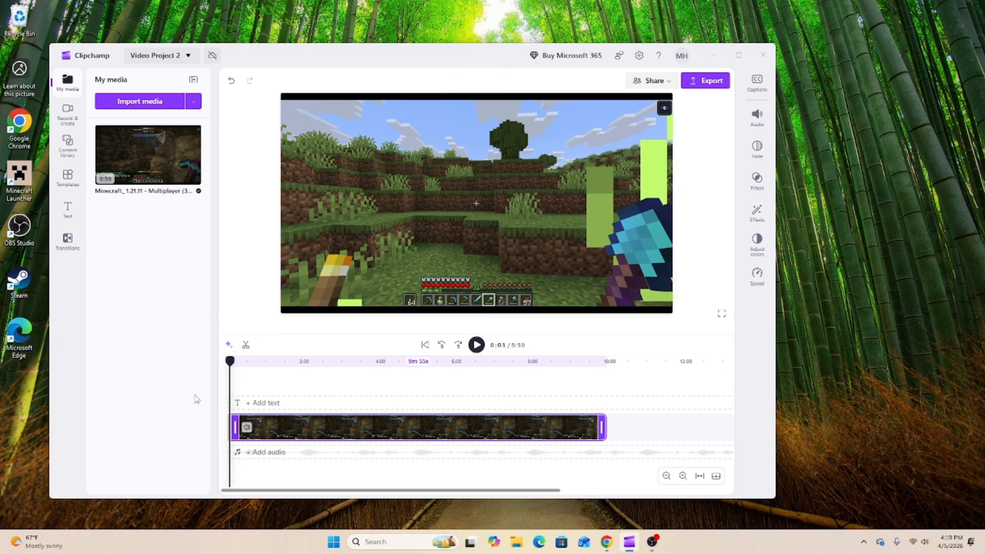
{"action": "right_click", "coordinate": [229, 436]}
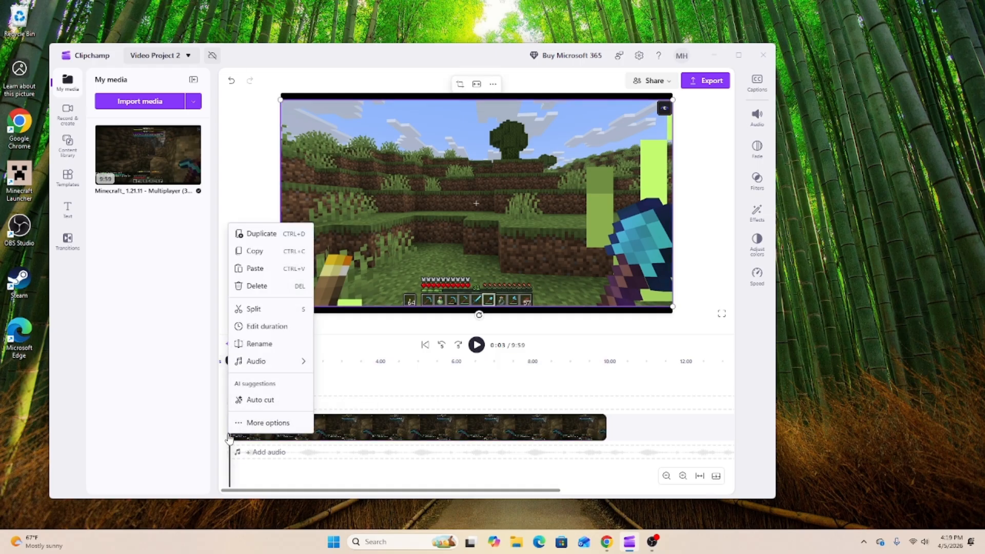
{"action": "left_click", "coordinate": [239, 287]}
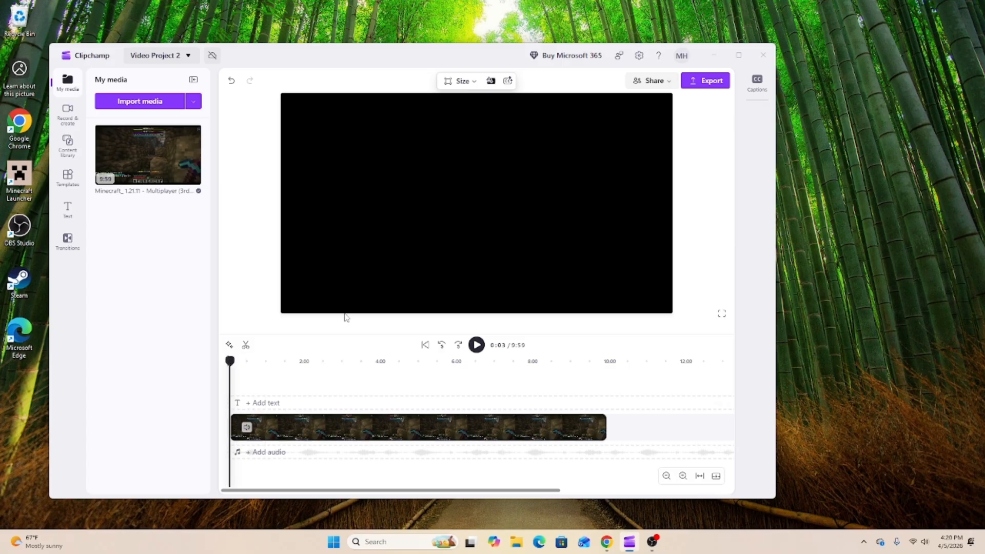
- Delete the empty gap in front of the remaining clip and play the new opening briefly to check it
{"action": "left_click_drag", "start_coordinate": [233, 361], "coordinate": [194, 361]}
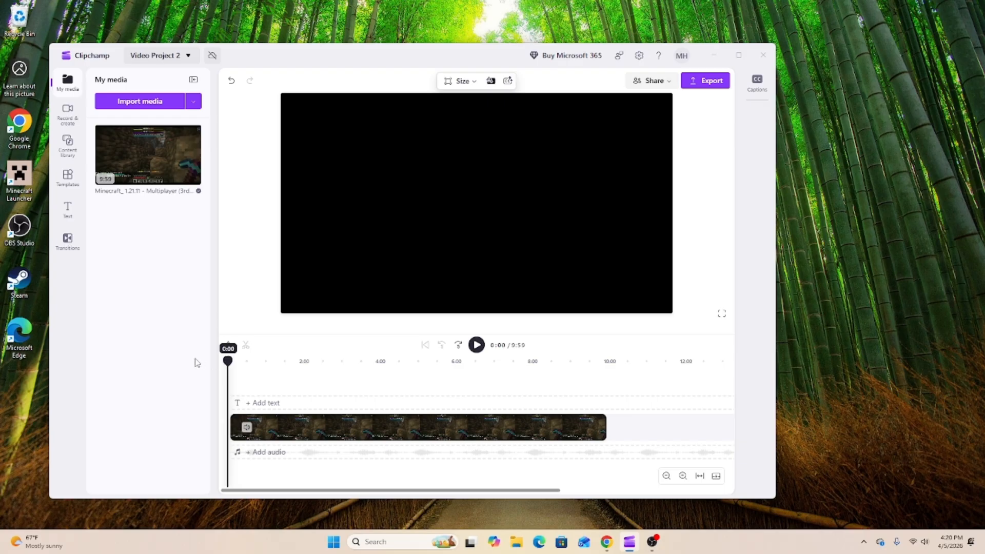
{"action": "left_click", "coordinate": [243, 434]}
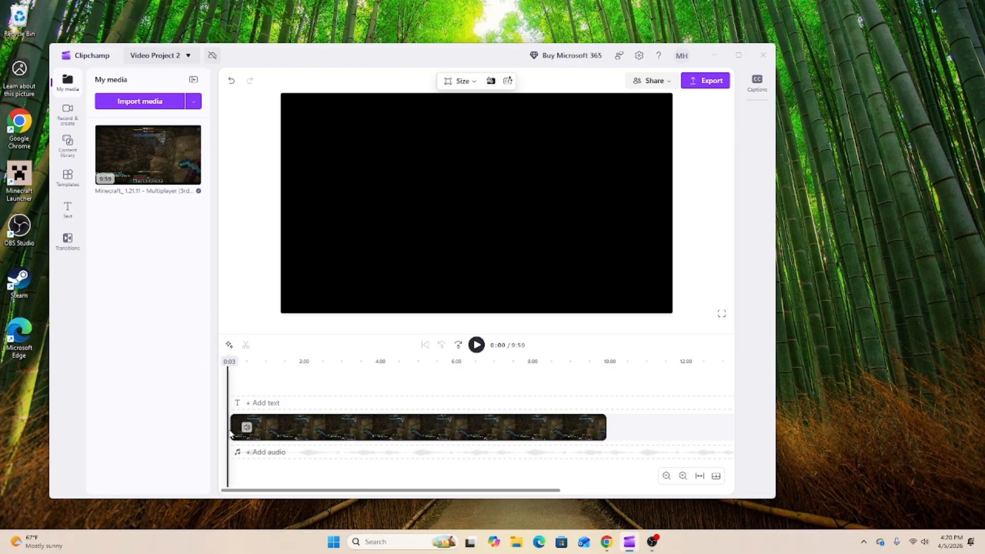
{"action": "right_click", "coordinate": [232, 433]}
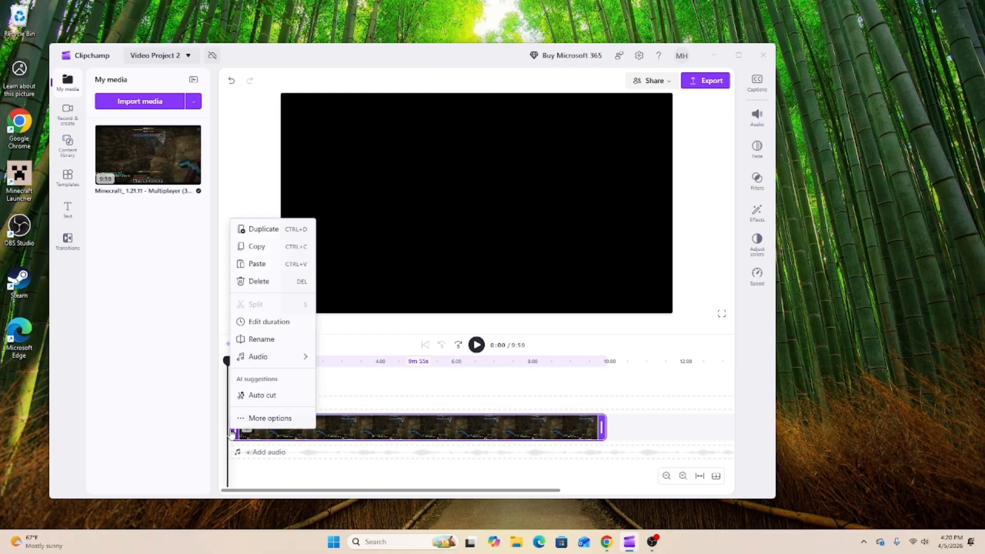
{"action": "left_click", "coordinate": [222, 273]}
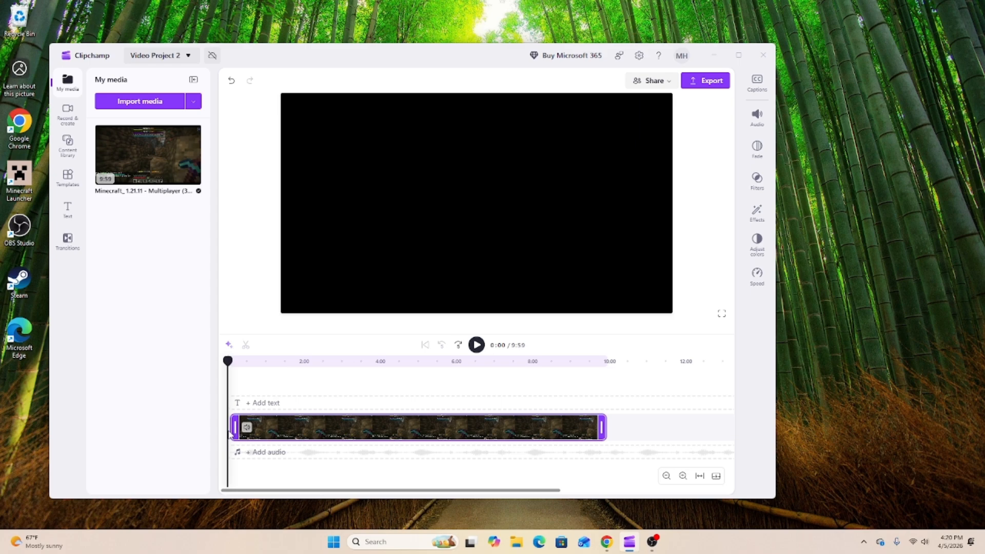
{"action": "left_click_drag", "start_coordinate": [229, 434], "coordinate": [231, 434]}
{"action": "right_click", "coordinate": [230, 433]}
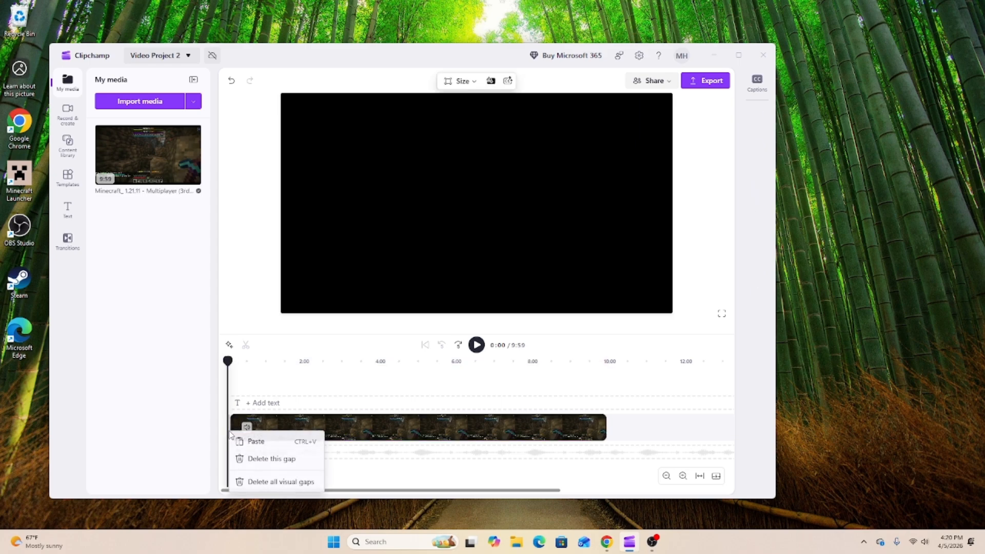
{"action": "left_click", "coordinate": [246, 459]}
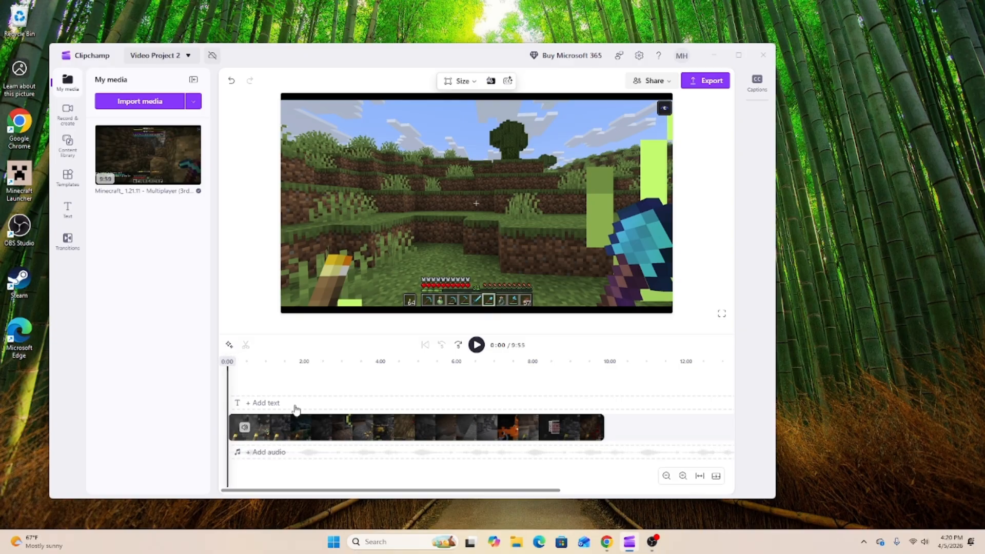
{"action": "left_click", "coordinate": [476, 345]}
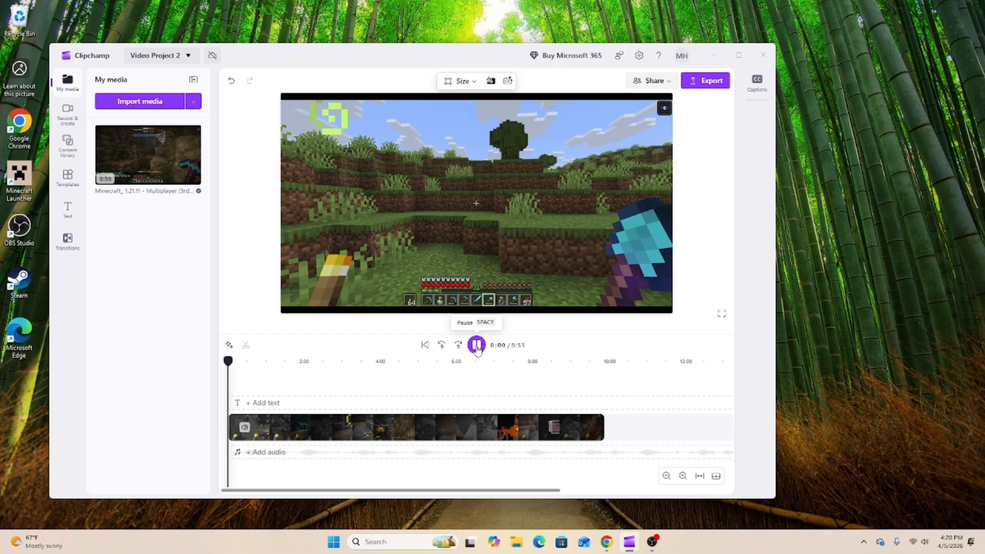
{"action": "left_click", "coordinate": [476, 345]}
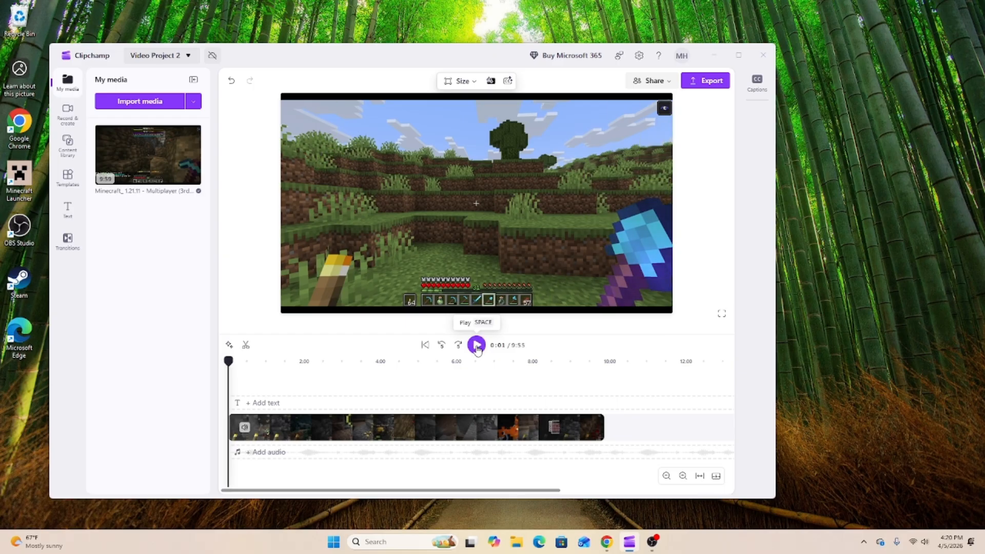
- Add the Double Lines title at the start of the video and park the playhead at about 0:03 within it
{"action": "left_click", "coordinate": [227, 362]}
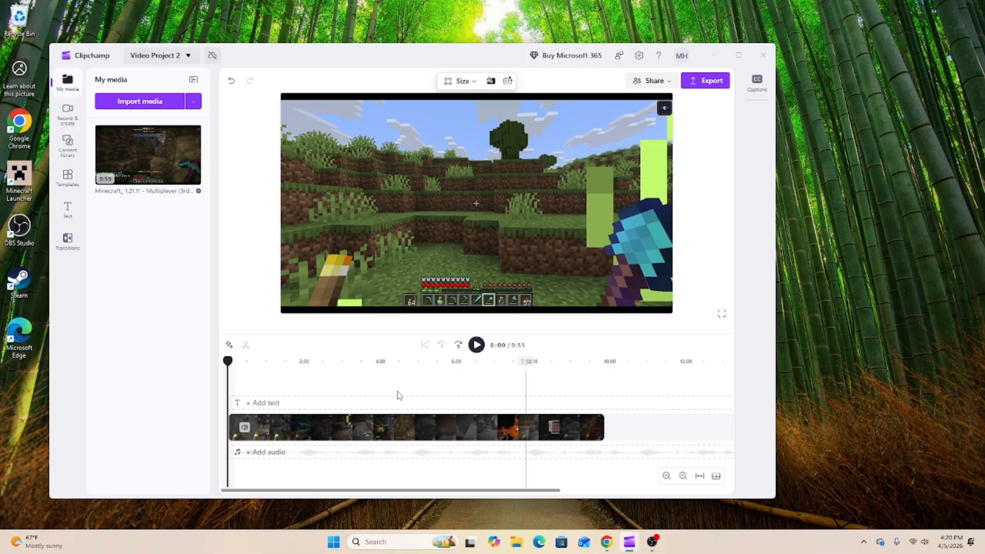
{"action": "left_click", "coordinate": [68, 210]}
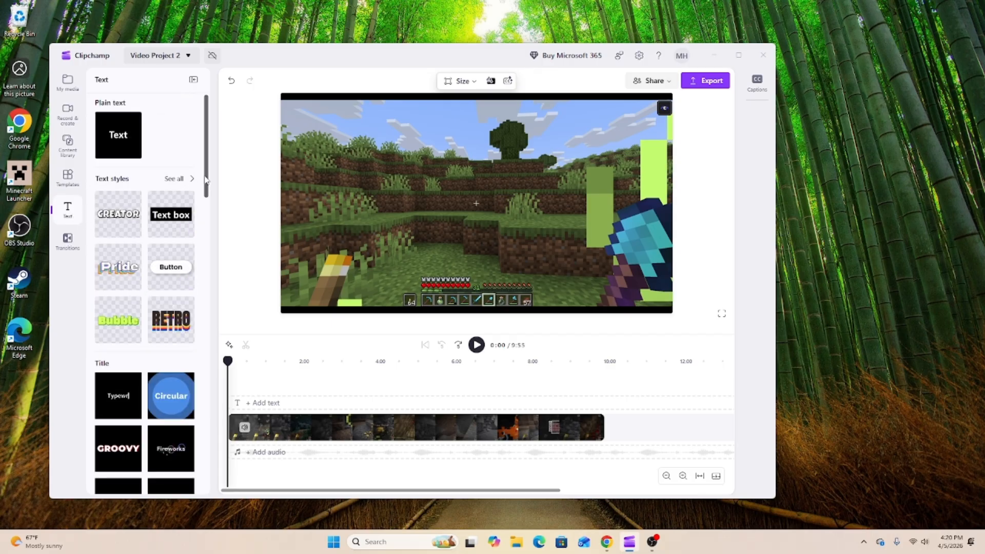
{"action": "left_click_drag", "start_coordinate": [207, 179], "coordinate": [208, 221]}
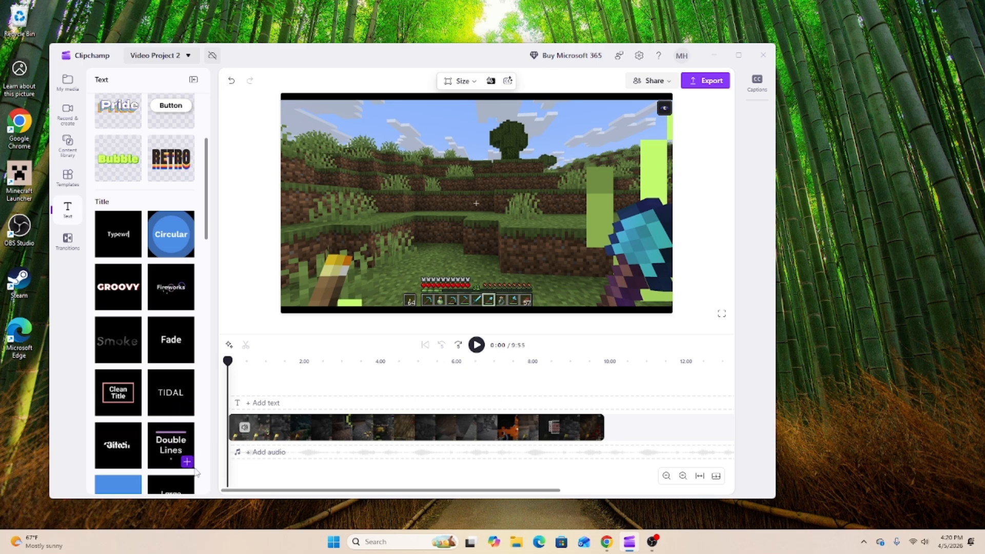
{"action": "left_click", "coordinate": [187, 462]}
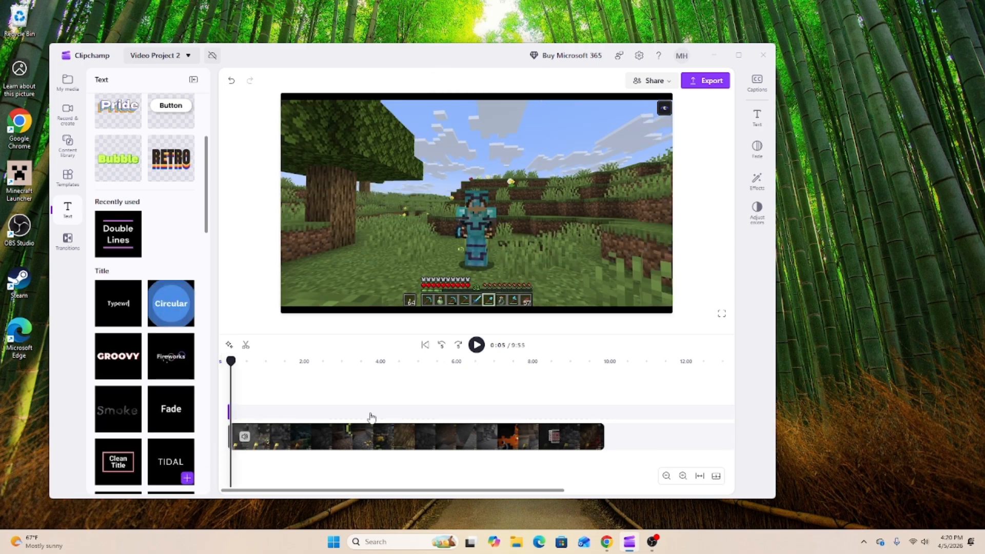
{"action": "left_click", "coordinate": [231, 365]}
{"action": "left_click_drag", "start_coordinate": [232, 367], "coordinate": [231, 367]}
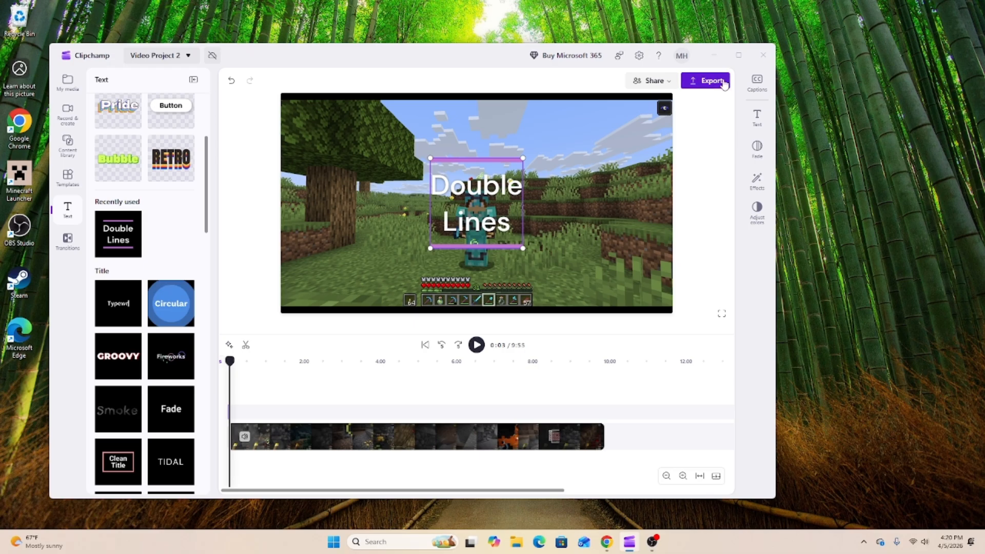
- Maximize the editor window and replace the title's text with "Mining Straight Down"
{"action": "left_click", "coordinate": [739, 56]}
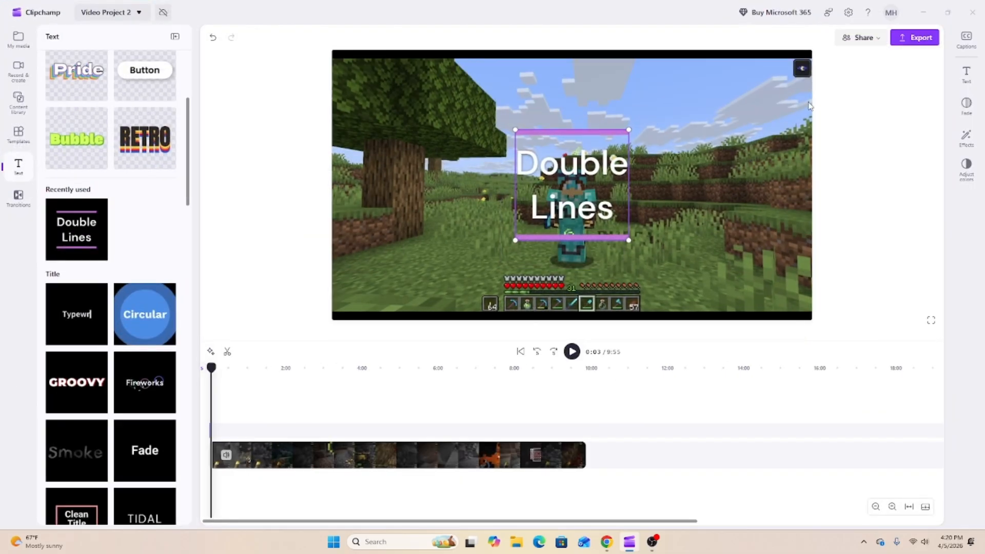
{"action": "left_click", "coordinate": [960, 82]}
{"action": "left_click", "coordinate": [884, 89]}
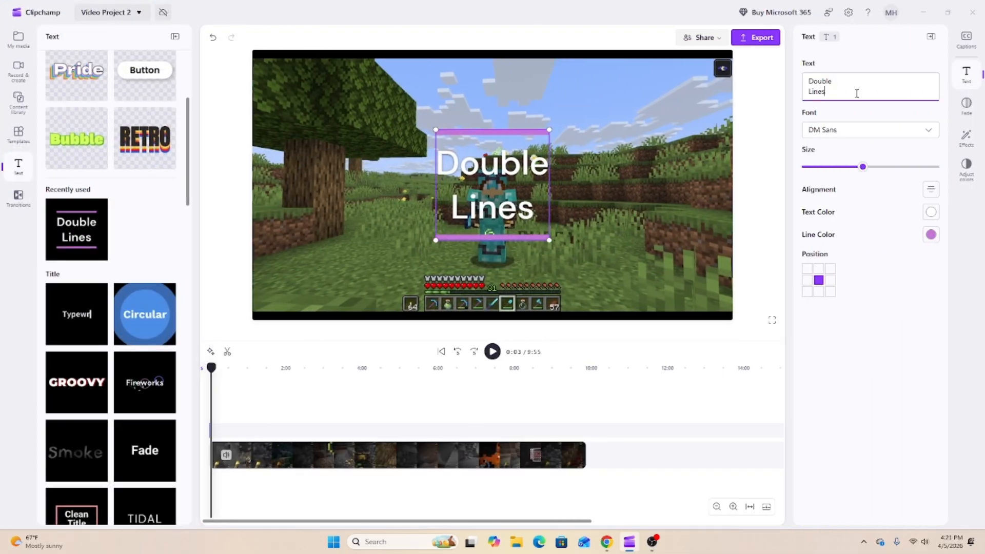
{"action": "left_click_drag", "start_coordinate": [854, 92], "coordinate": [812, 82]}
{"action": "type", "text": "Mining Srt"}
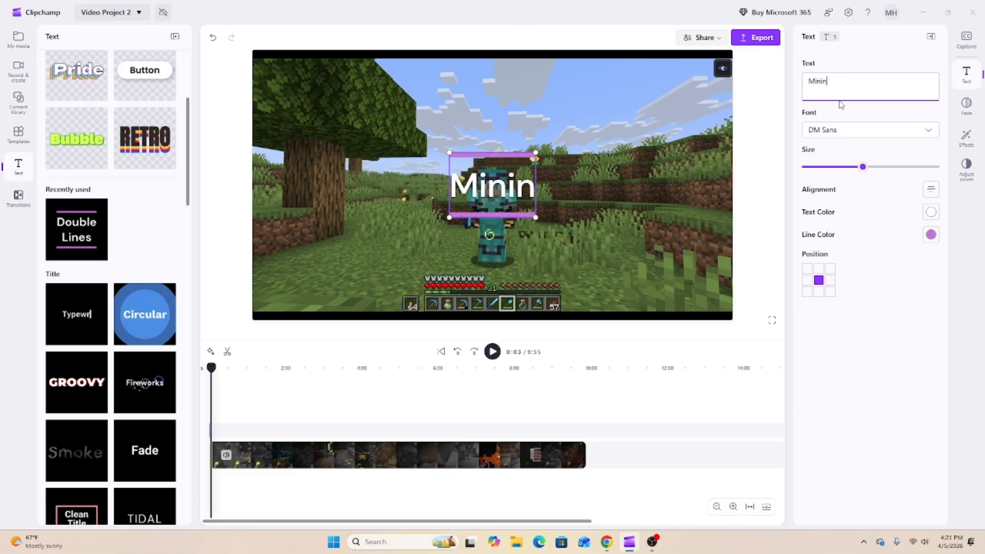
{"action": "key", "text": "BackSpace"}
{"action": "key", "text": "BackSpace"}
{"action": "type", "text": "trai"}
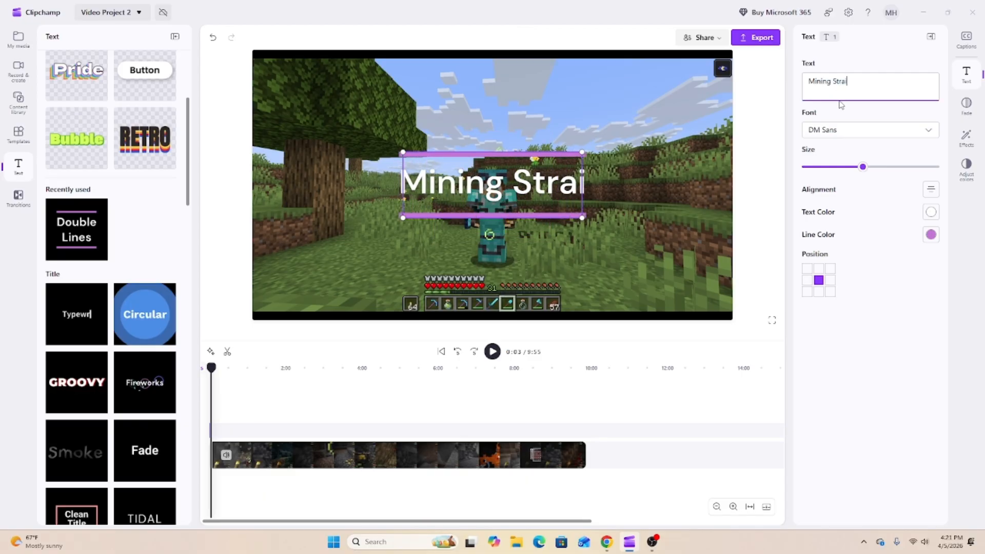
{"action": "type", "text": "ght Down"}
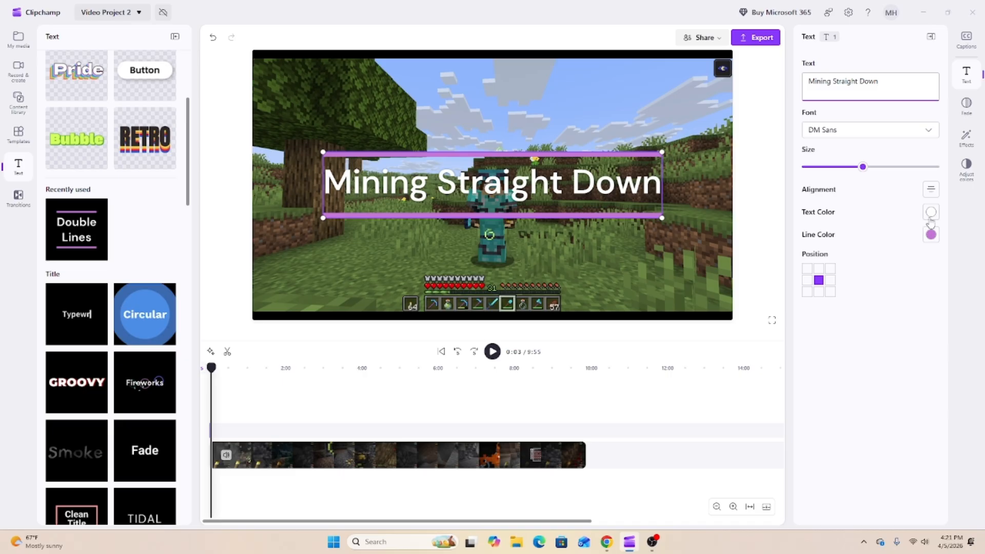
- Set the title's text color to yellow #FDD800 and its line color to blue #0084FF
{"action": "left_click", "coordinate": [930, 220]}
{"action": "left_click", "coordinate": [914, 165]}
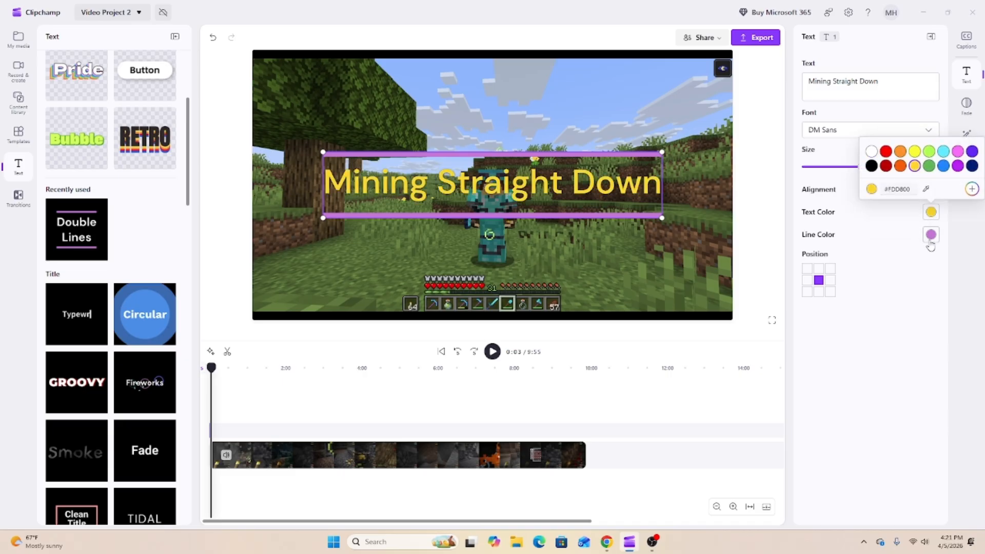
{"action": "left_click", "coordinate": [930, 236]}
{"action": "left_click", "coordinate": [943, 188]}
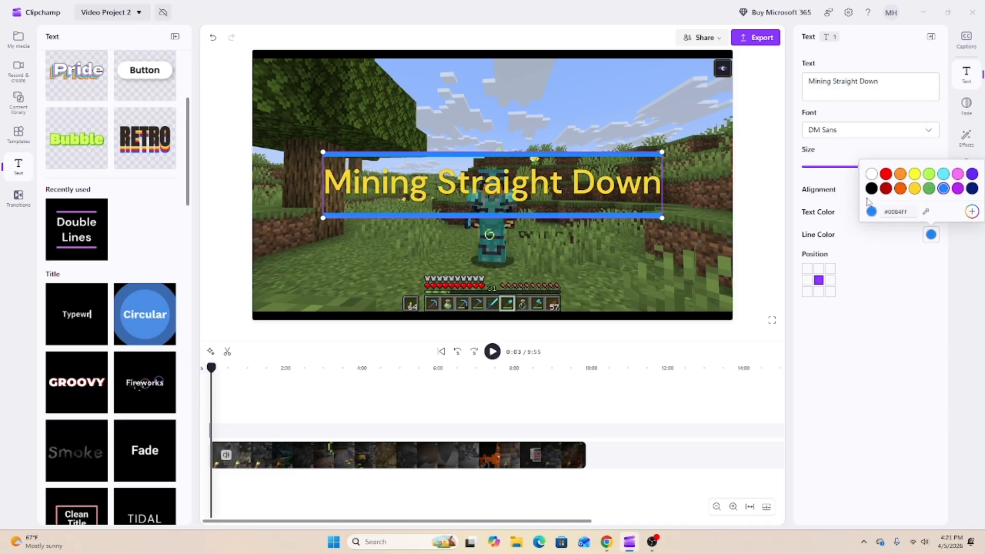
{"action": "left_click", "coordinate": [862, 261]}
- Restyle the title in Dela Gothic One at a slightly smaller size and move it up near the top of the frame
{"action": "left_click", "coordinate": [927, 131]}
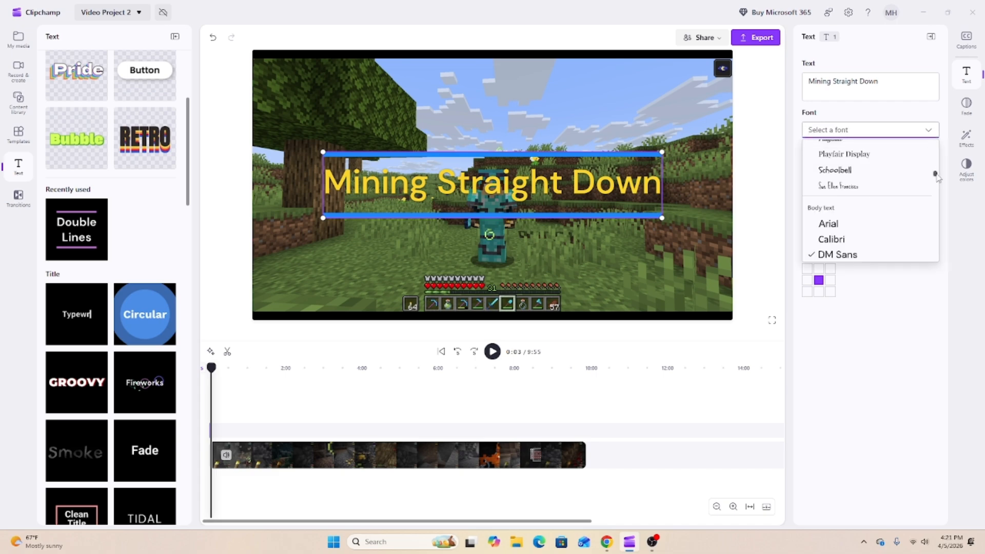
{"action": "scroll", "coordinate": [936, 177], "scroll_direction": "up", "scroll_amount": 5}
{"action": "left_click", "coordinate": [878, 242]}
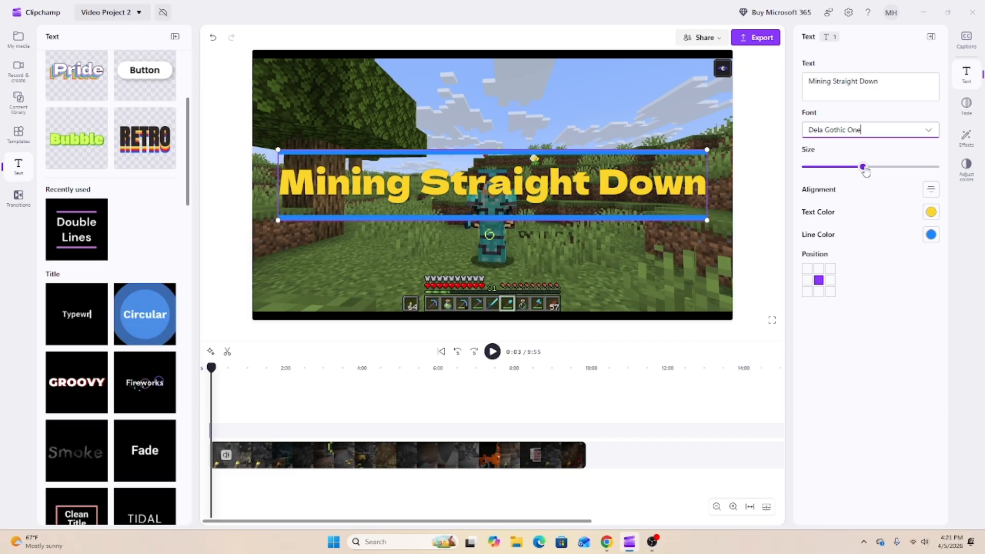
{"action": "left_click_drag", "start_coordinate": [862, 166], "coordinate": [851, 167]}
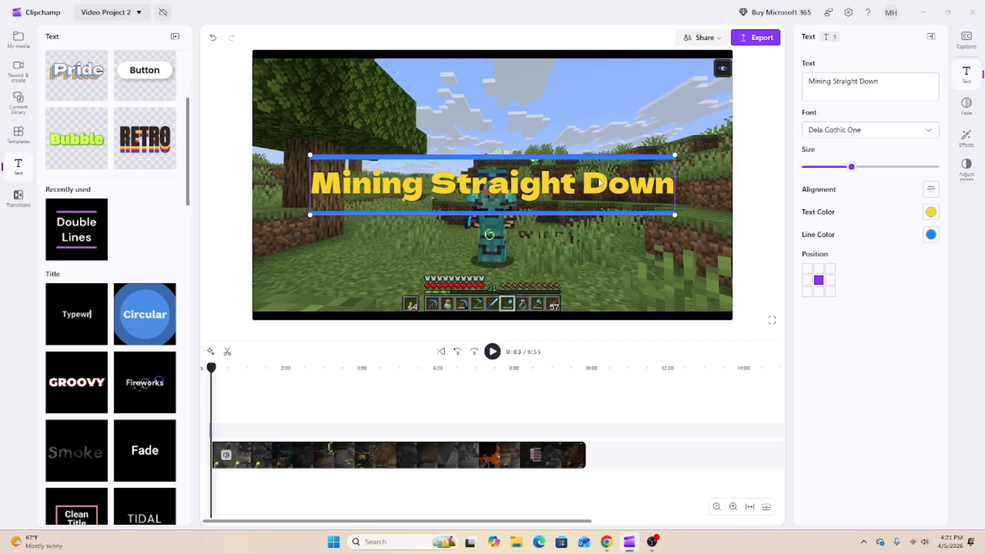
{"action": "left_click_drag", "start_coordinate": [490, 167], "coordinate": [489, 91]}
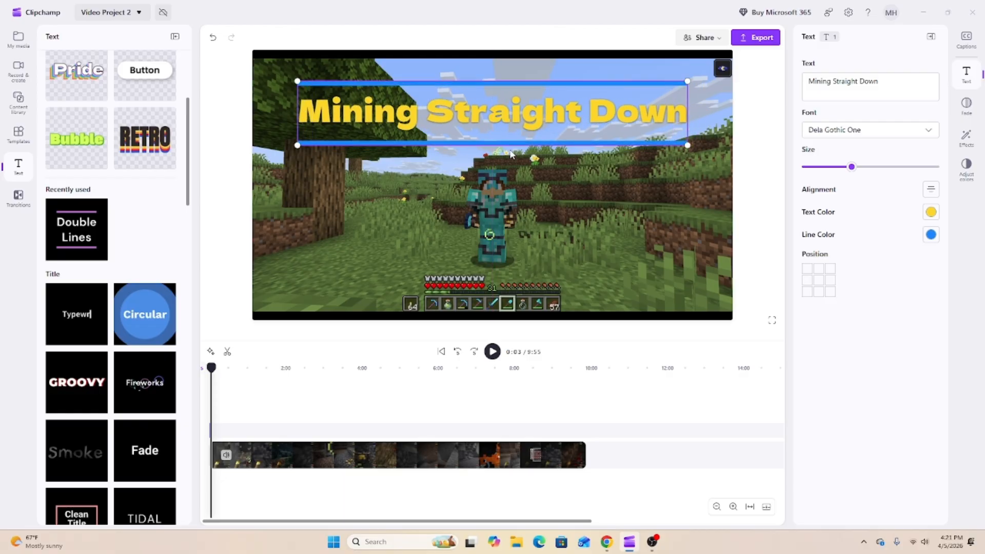
- Play the video from the beginning to about 0:10 to review the "Mining Straight Down" title
{"action": "left_click", "coordinate": [602, 192]}
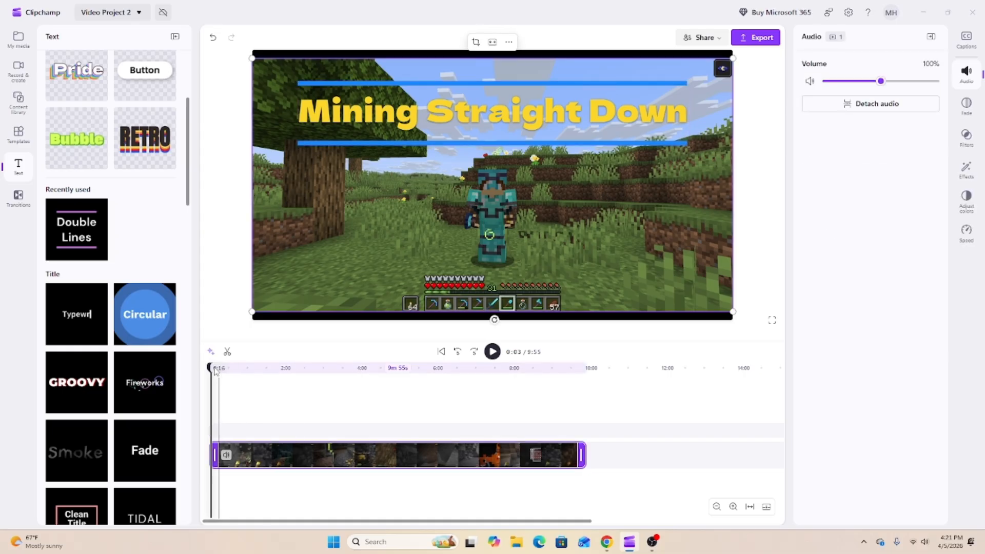
{"action": "left_click_drag", "start_coordinate": [211, 368], "coordinate": [197, 371]}
{"action": "left_click", "coordinate": [492, 352]}
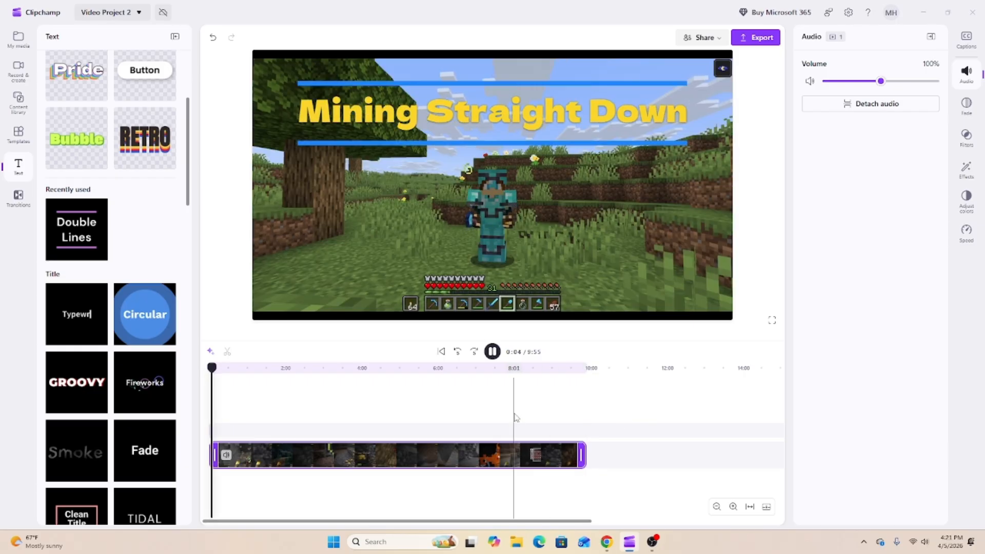
{"action": "left_click", "coordinate": [492, 352]}
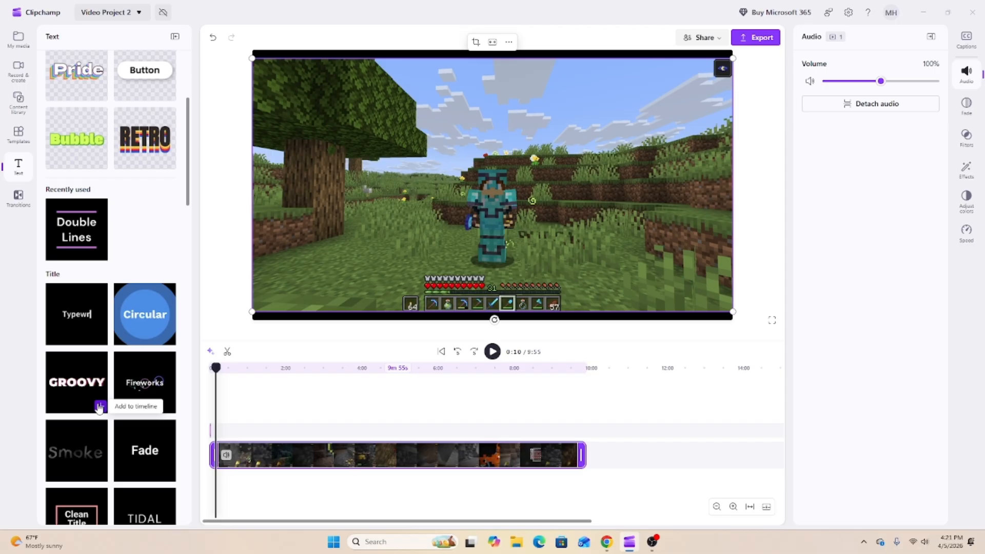
- Add the Groovy title at about 0:10 and replace its text with "Ed's Classic SMP"
{"action": "left_click", "coordinate": [101, 408]}
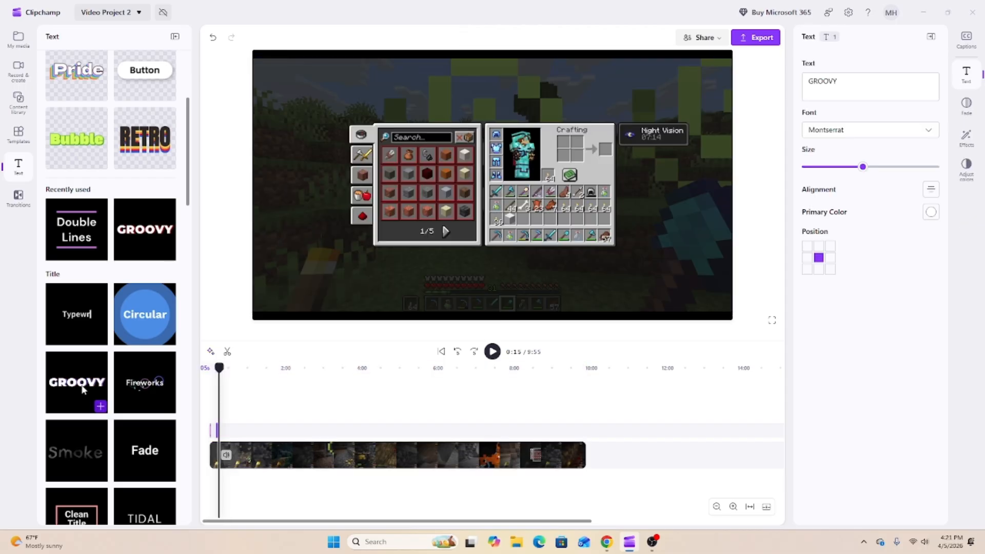
{"action": "left_click_drag", "start_coordinate": [219, 369], "coordinate": [218, 369]}
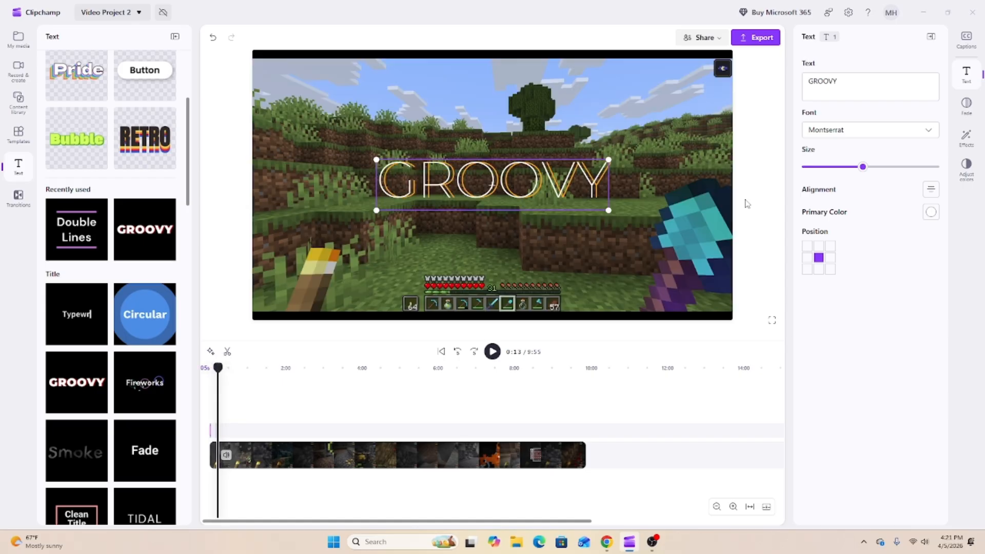
{"action": "left_click", "coordinate": [865, 90]}
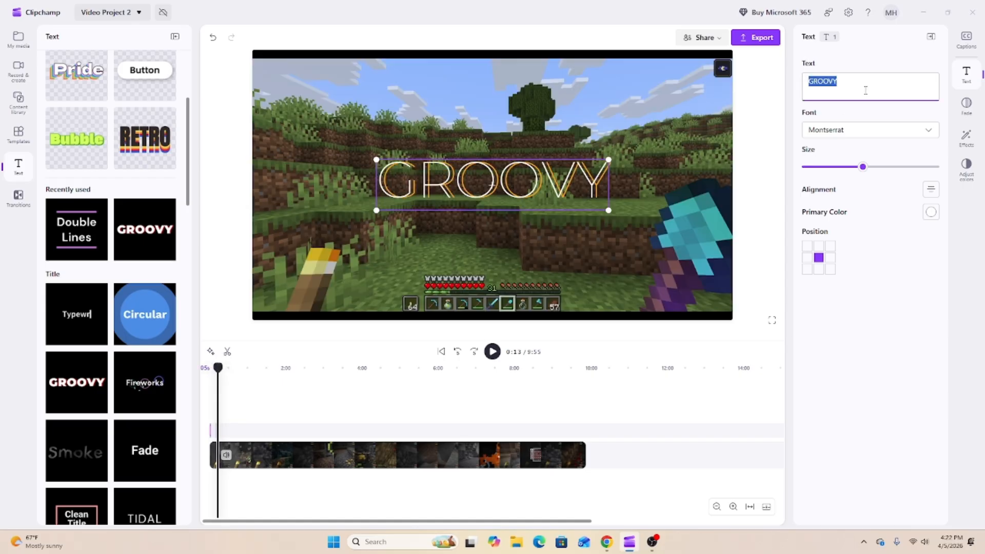
{"action": "type", "text": "Ed's"}
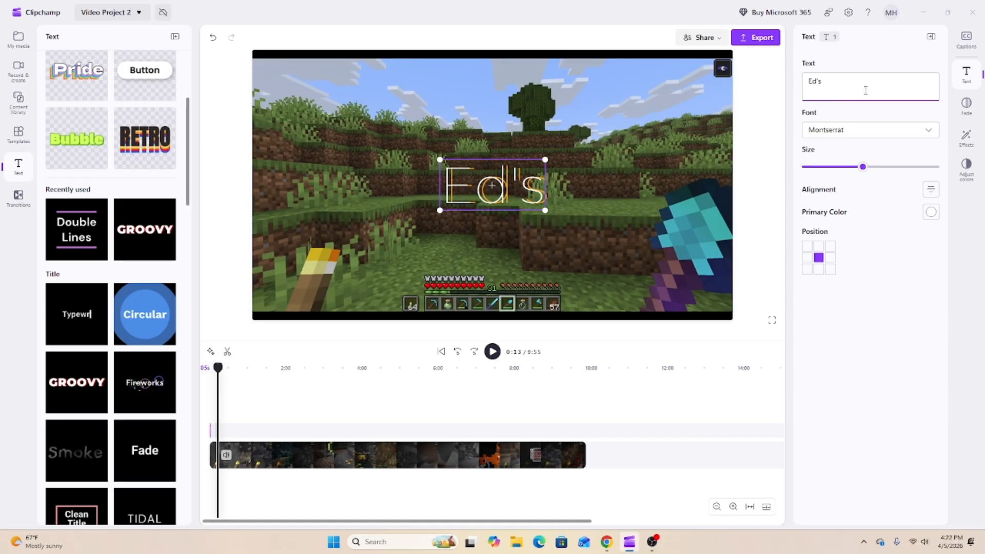
{"action": "type", "text": " Classic Serve"}
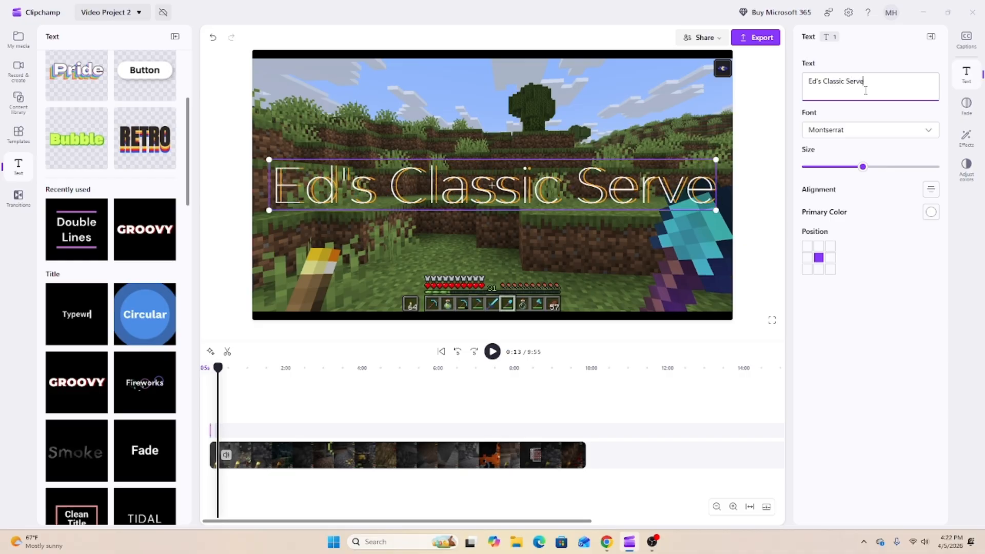
{"action": "key", "text": "BackSpace"}
{"action": "key", "text": "BackSpace"}
{"action": "key", "text": "BackSpace"}
{"action": "key", "text": "BackSpace"}
{"action": "key", "text": "BackSpace"}
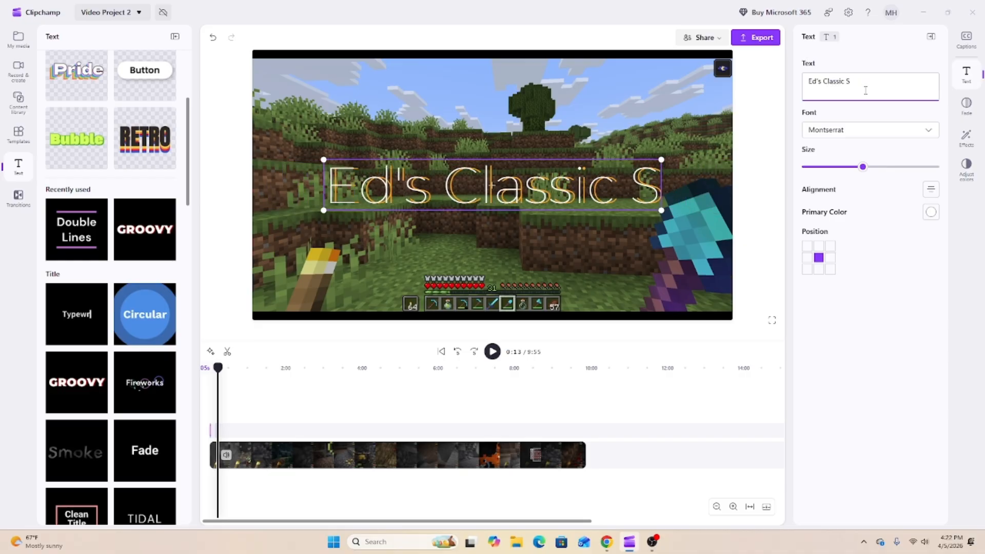
{"action": "type", "text": "SMP"}
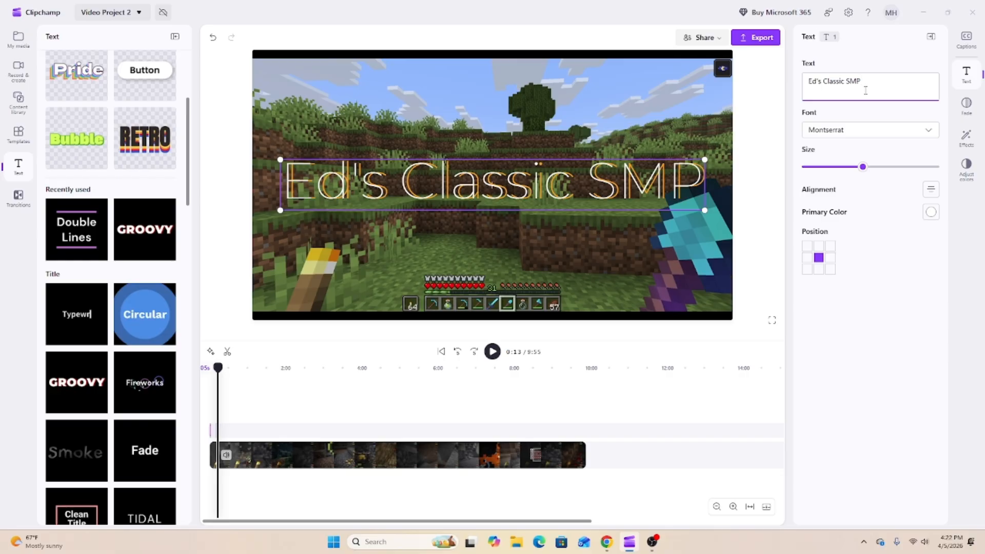
- Set the primary color of the "Ed's Classic SMP" title to blue
{"action": "left_click", "coordinate": [930, 212]}
{"action": "left_click", "coordinate": [942, 166]}
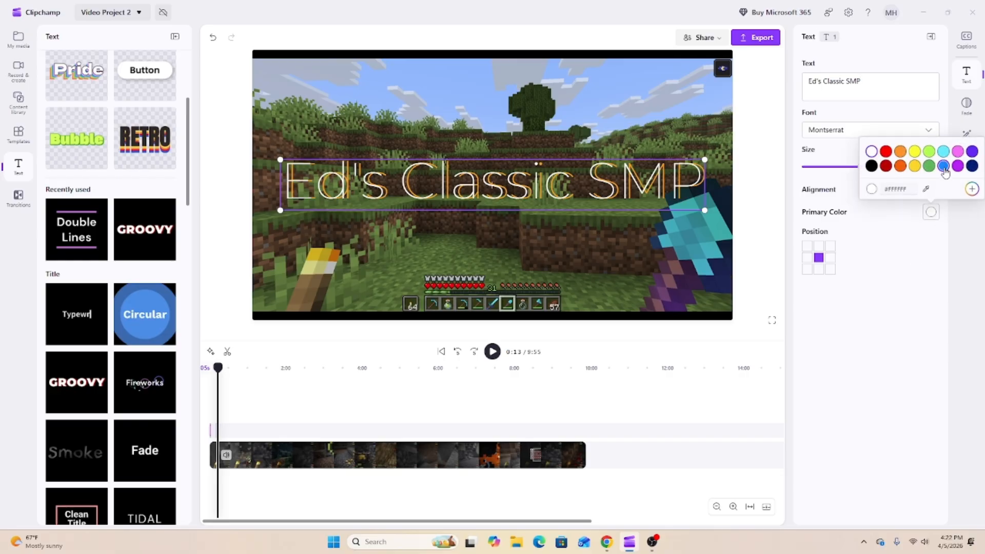
{"action": "left_click", "coordinate": [878, 274]}
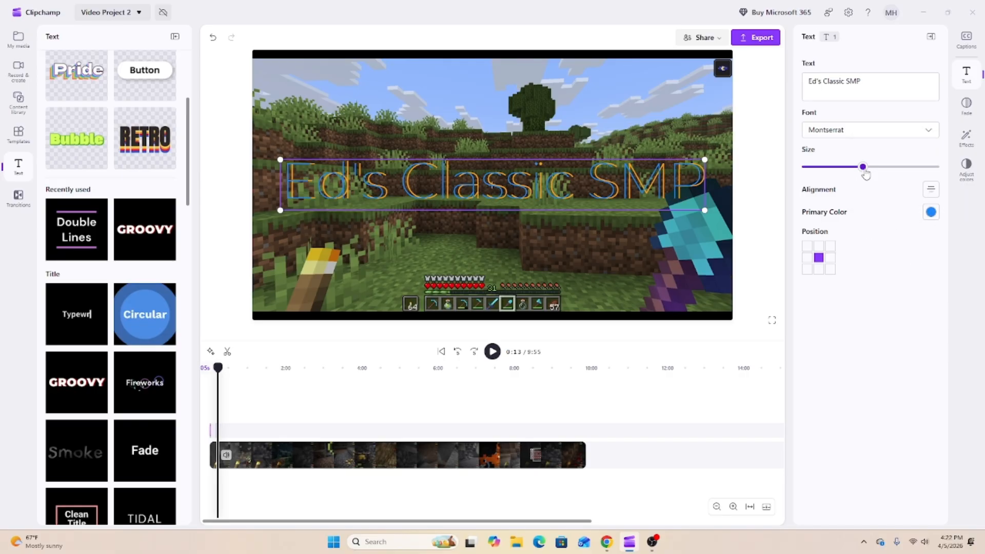
- Restyle the "Ed's Classic SMP" title in Dela Gothic One at a smaller size and position it at the top center of the frame
{"action": "left_click_drag", "start_coordinate": [863, 166], "coordinate": [851, 166]}
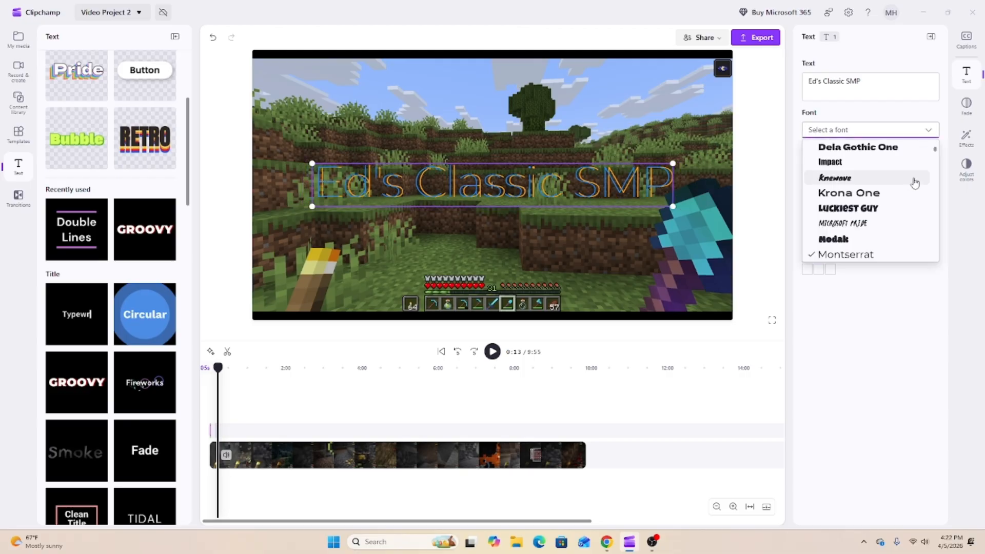
{"action": "left_click", "coordinate": [902, 149]}
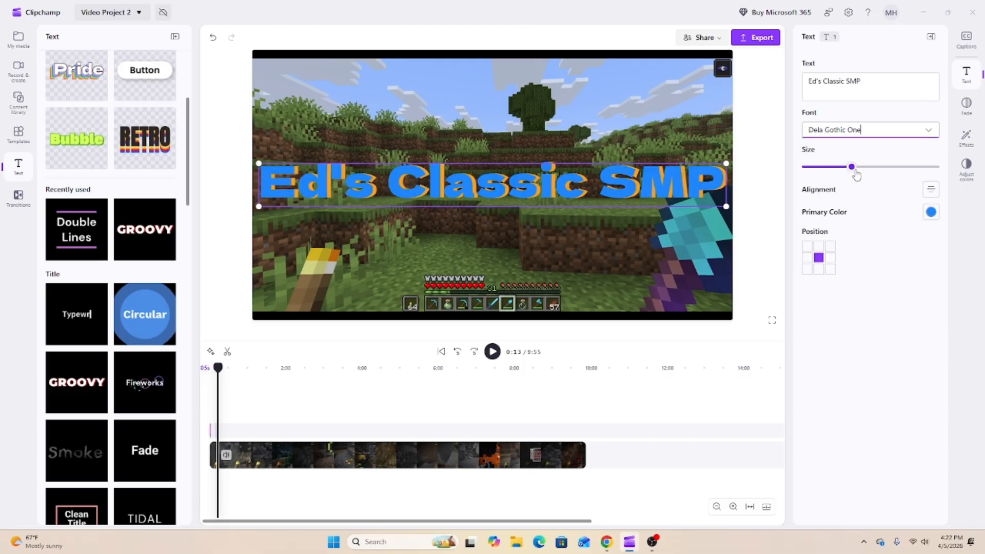
{"action": "left_click_drag", "start_coordinate": [856, 175], "coordinate": [841, 174]}
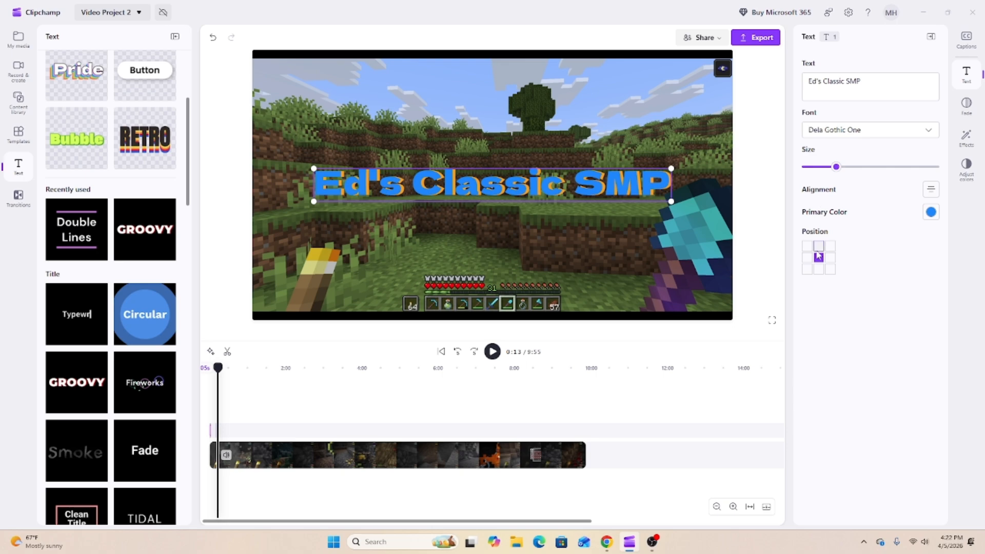
{"action": "left_click", "coordinate": [818, 247]}
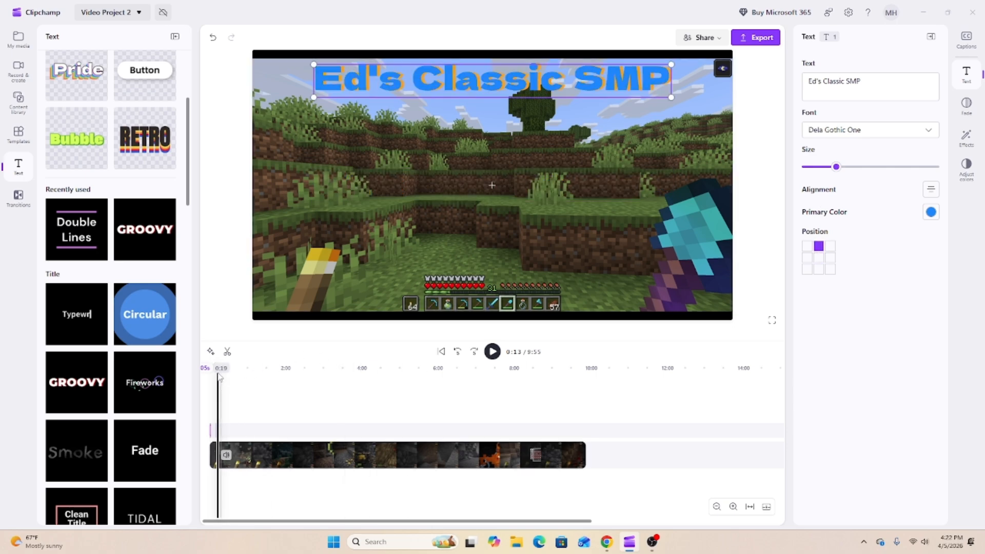
- Play the video from the beginning to about 0:13 to review both titles in sequence
{"action": "left_click_drag", "start_coordinate": [219, 377], "coordinate": [183, 377]}
{"action": "left_click", "coordinate": [492, 352]}
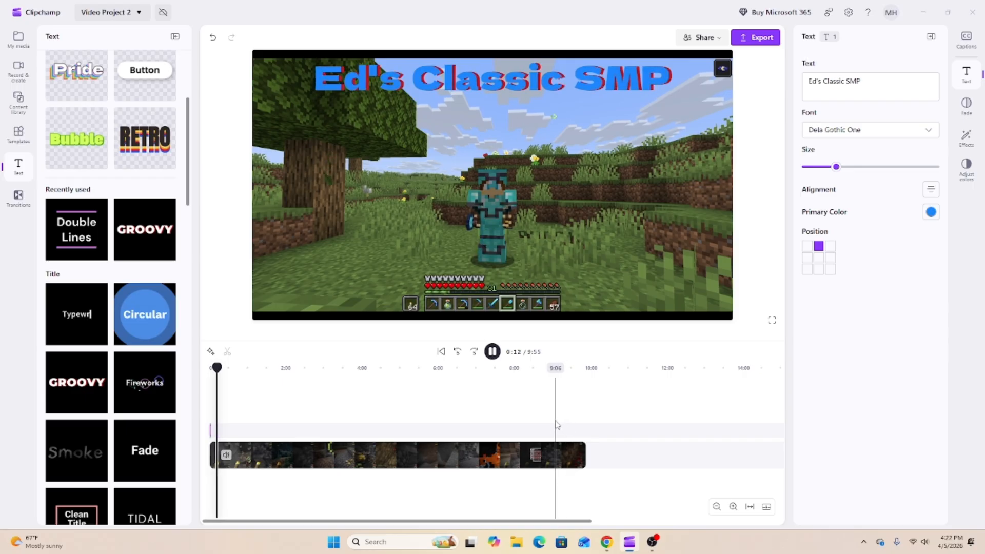
{"action": "left_click", "coordinate": [492, 352]}
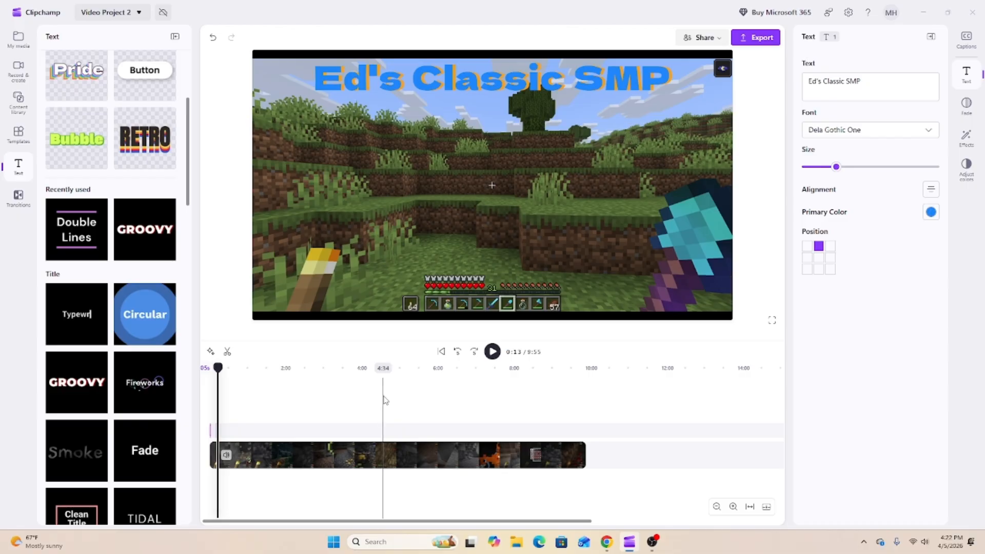
- Add the Fireworks title at about 0:13 and replace its text with "play.edsclassicsmp.com"
{"action": "left_click", "coordinate": [169, 407]}
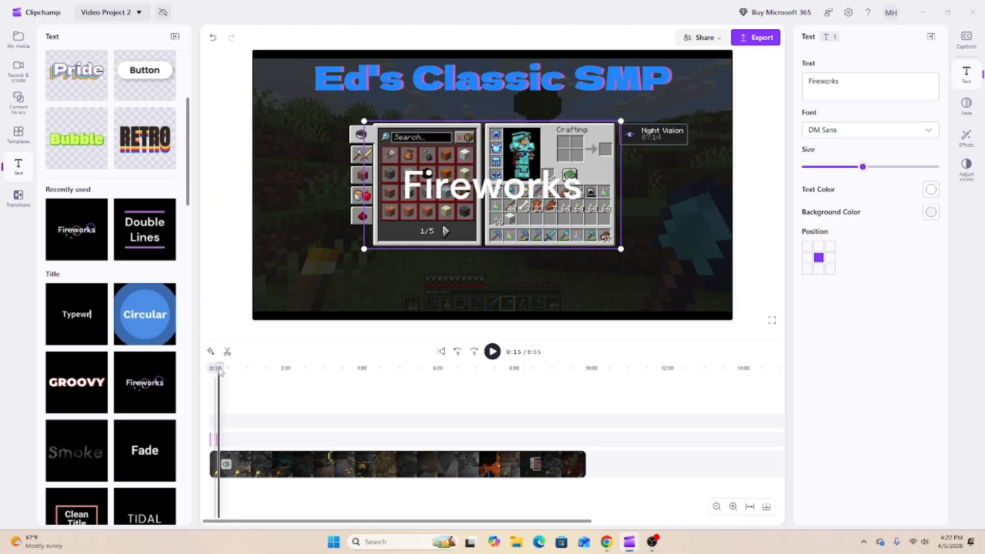
{"action": "left_click", "coordinate": [862, 84]}
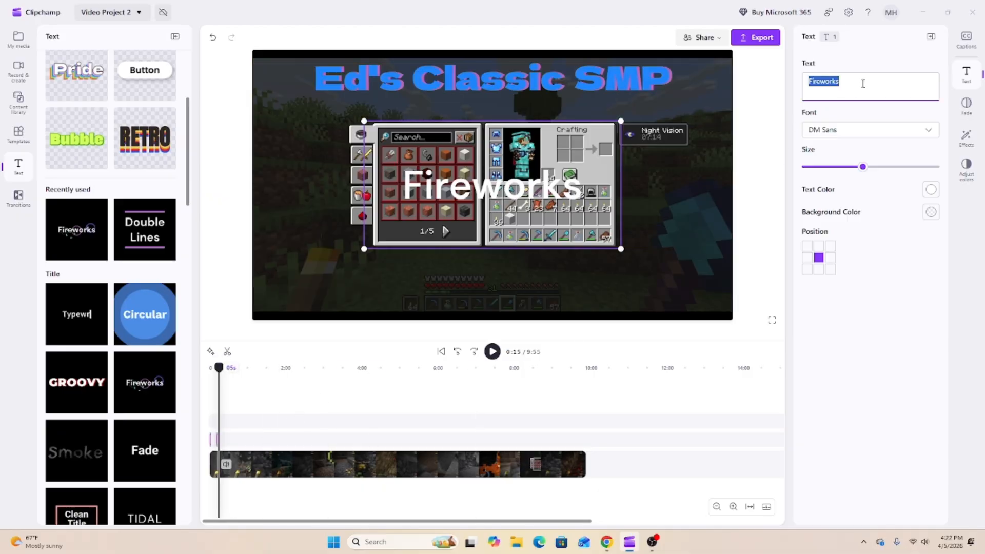
{"action": "type", "text": "play"}
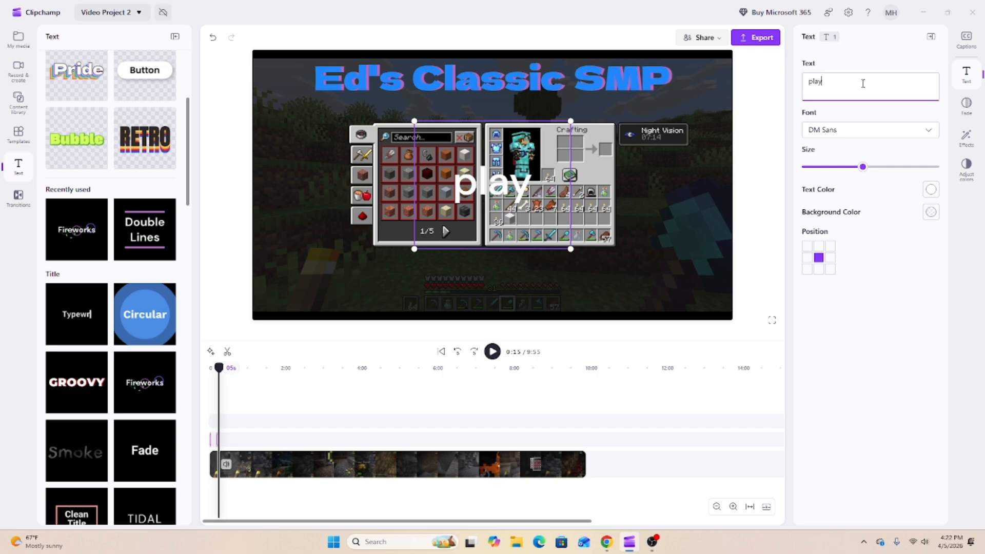
{"action": "type", "text": ".edsclassic"}
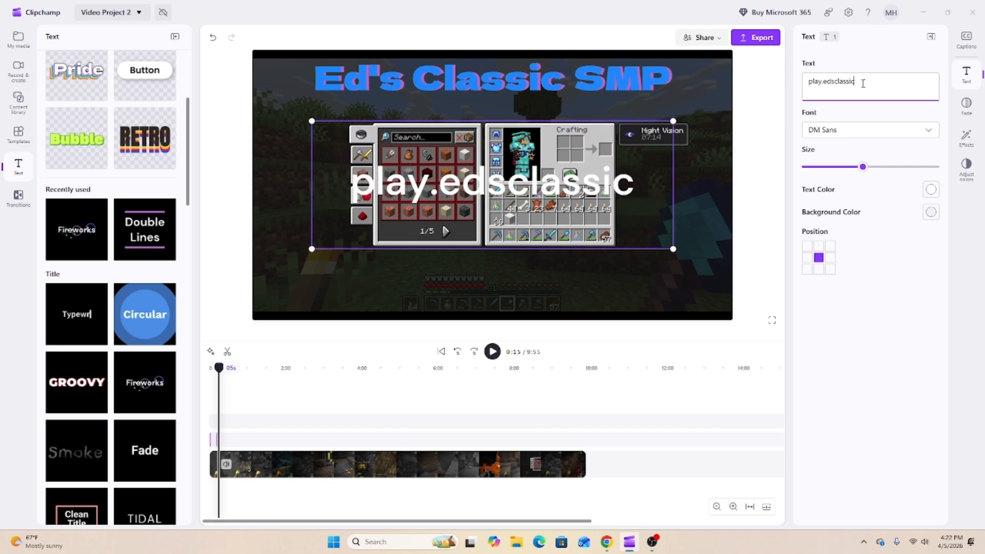
{"action": "type", "text": "smp.com"}
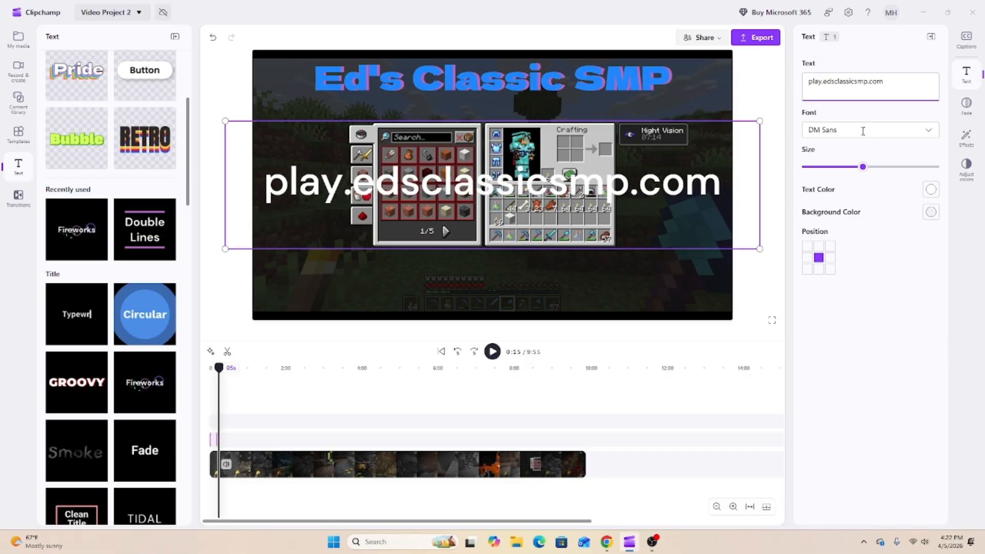
- Reduce the size of the "play.edsclassicsmp.com" title and set its text color to light cyan
{"action": "left_click_drag", "start_coordinate": [864, 172], "coordinate": [847, 173]}
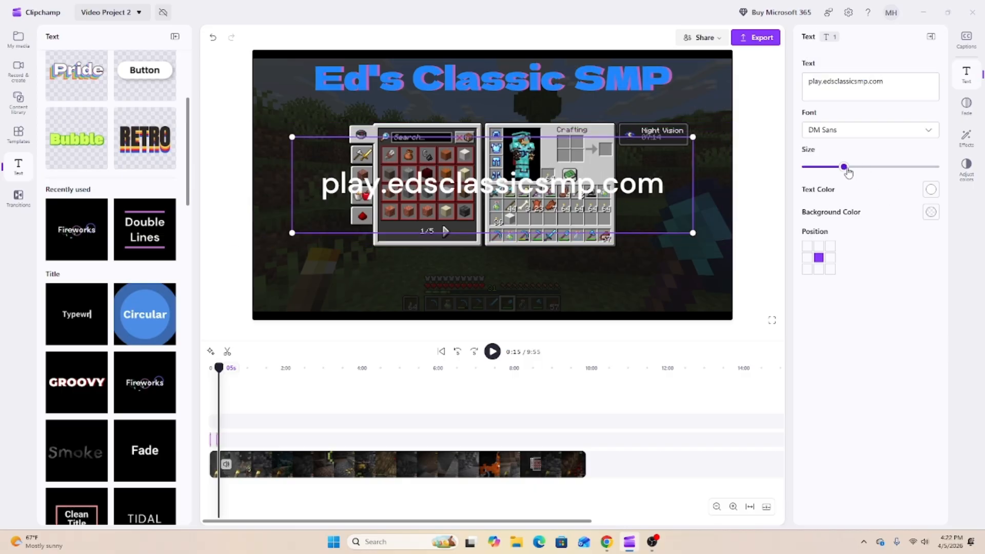
{"action": "left_click", "coordinate": [930, 190]}
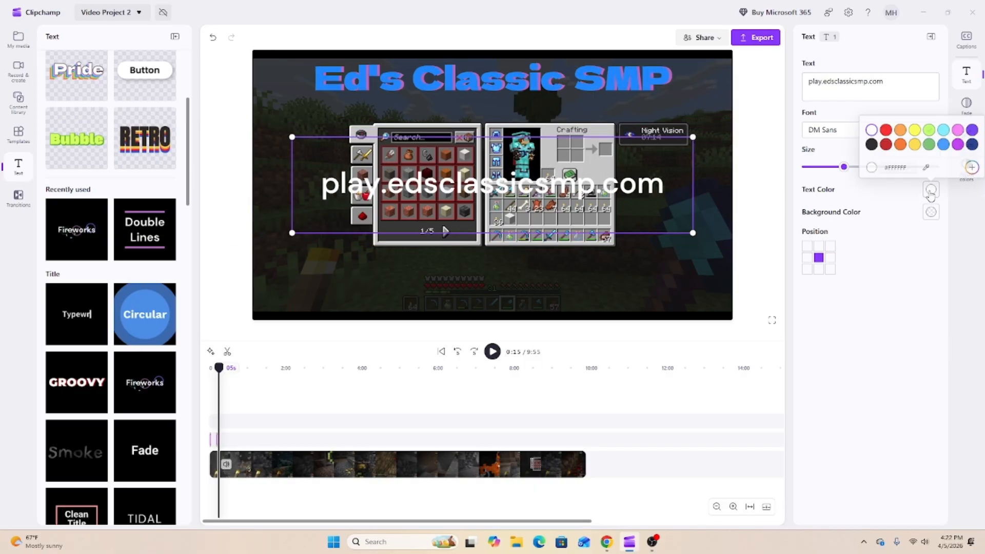
{"action": "left_click", "coordinate": [942, 128]}
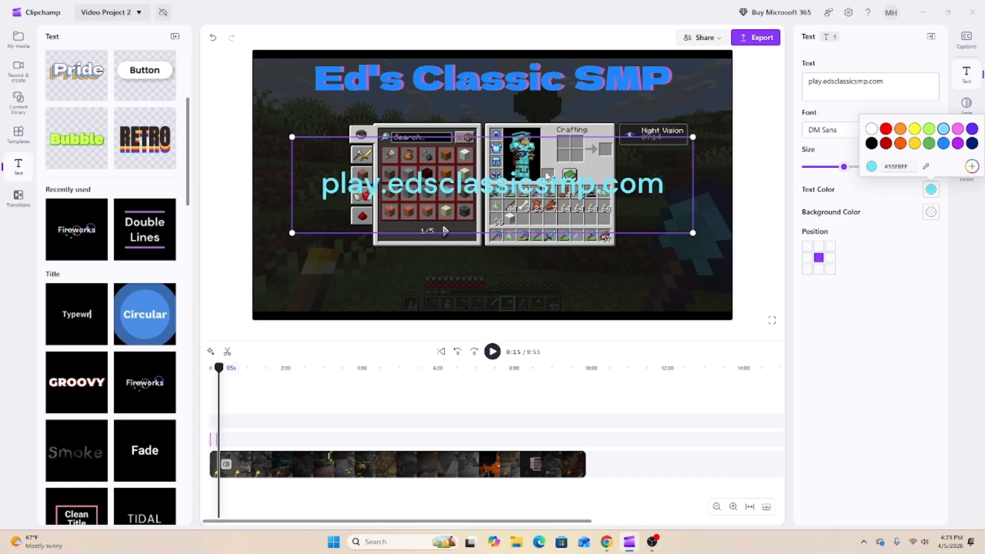
{"action": "left_click_drag", "start_coordinate": [844, 167], "coordinate": [833, 166]}
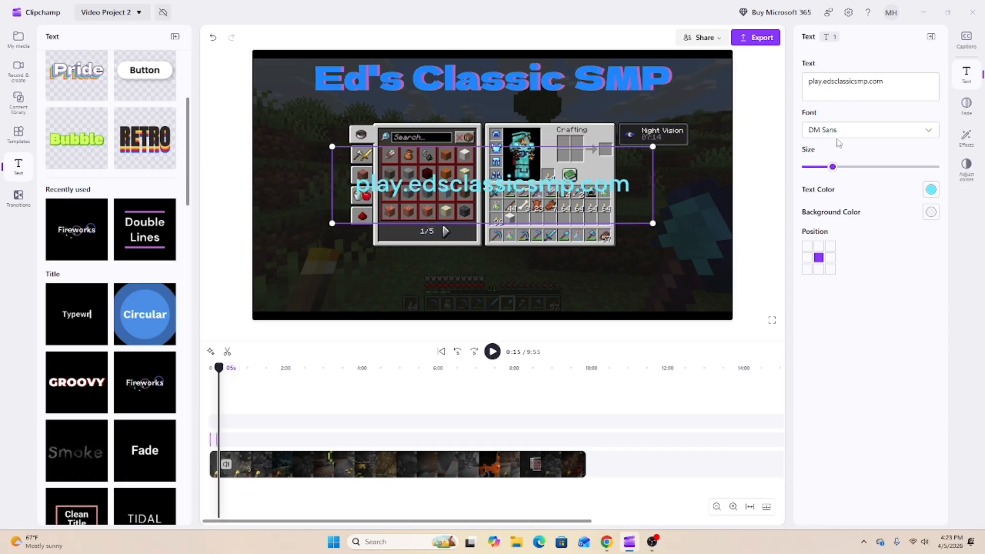
- Restyle the server address title in Dela Gothic One at a smaller size and move it near the bottom center of the frame
{"action": "left_click", "coordinate": [841, 130]}
{"action": "scroll", "coordinate": [861, 184], "scroll_direction": "up", "scroll_amount": 6}
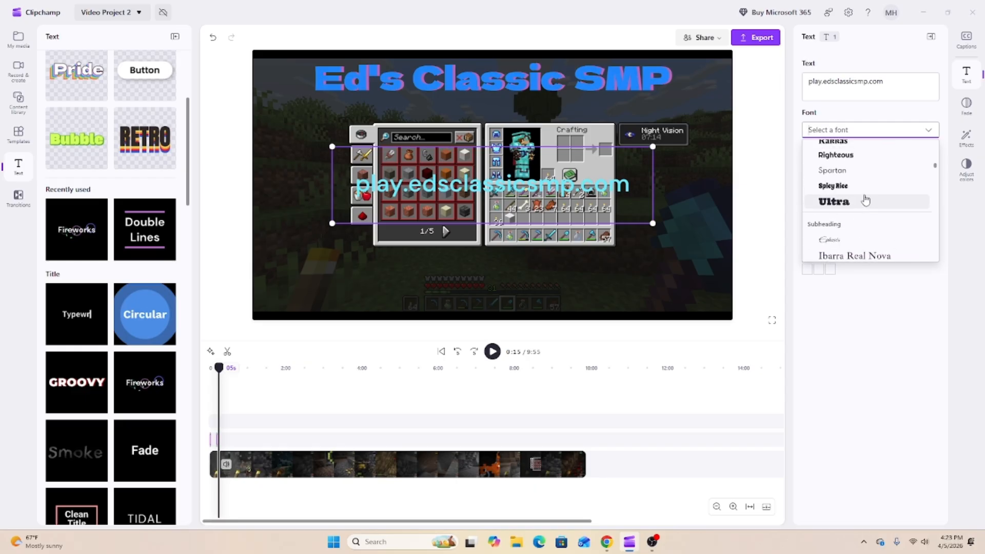
{"action": "scroll", "coordinate": [866, 206], "scroll_direction": "up", "scroll_amount": 8}
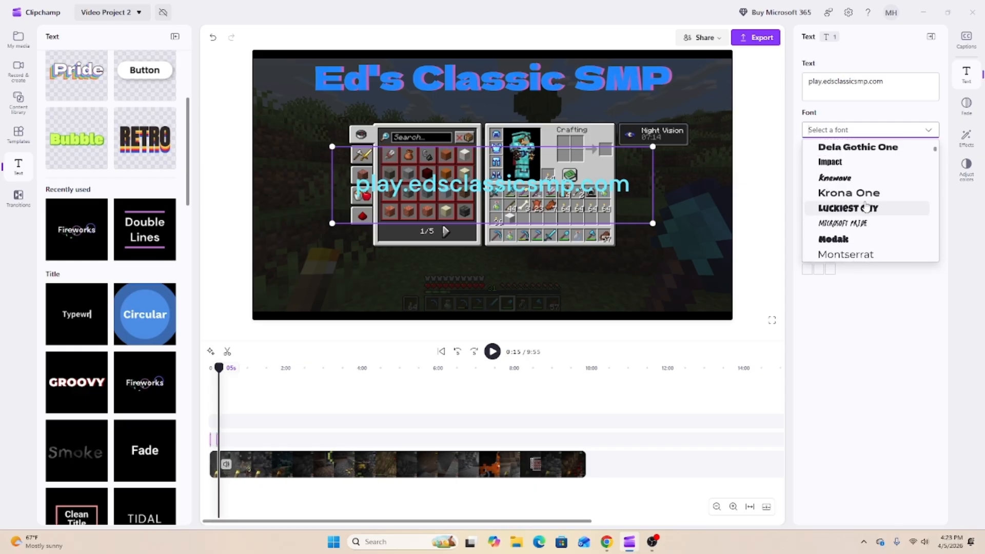
{"action": "left_click", "coordinate": [867, 243]}
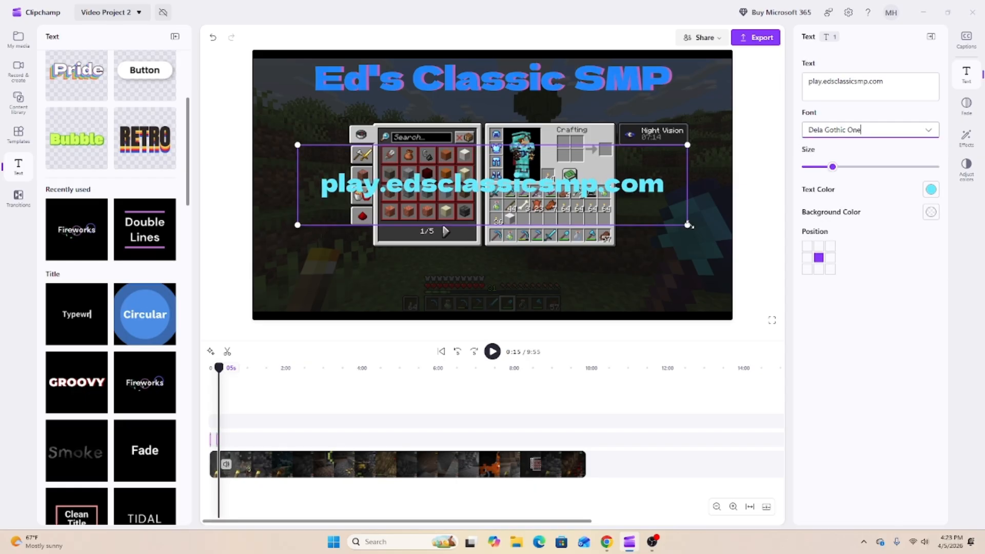
{"action": "left_click_drag", "start_coordinate": [832, 167], "coordinate": [826, 170]}
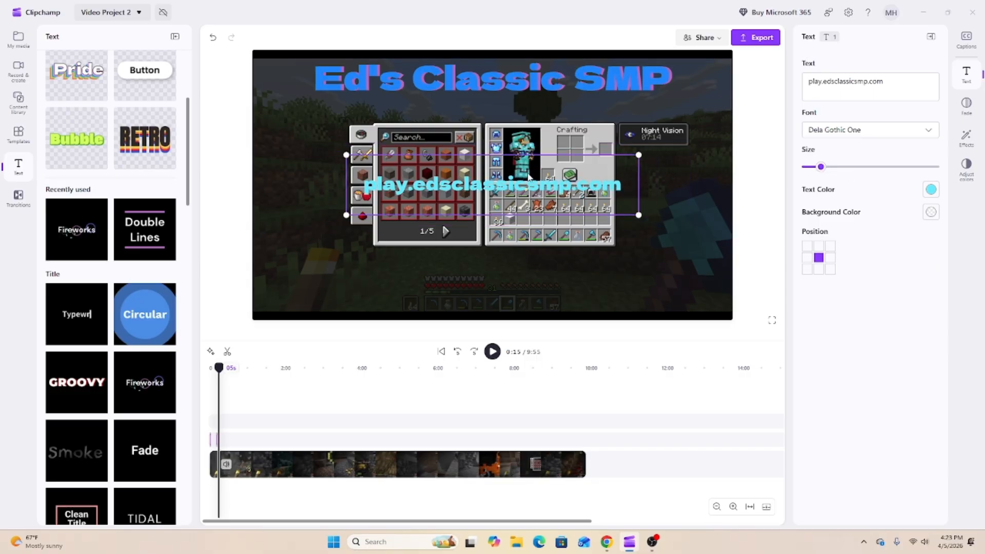
{"action": "left_click_drag", "start_coordinate": [529, 177], "coordinate": [530, 270]}
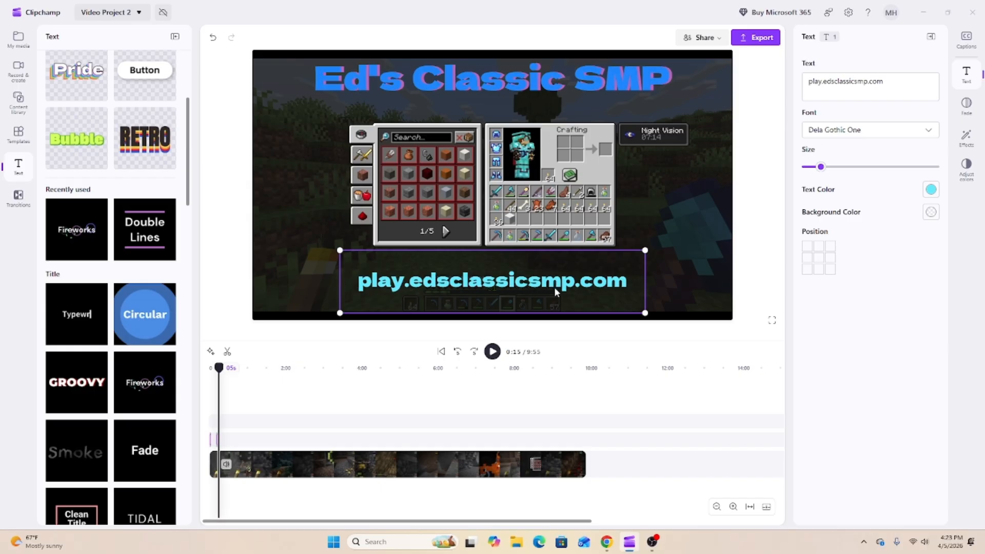
- Play the video from about 0:08 to review the "Ed's Classic SMP" and server address titles
{"action": "left_click_drag", "start_coordinate": [219, 368], "coordinate": [188, 373]}
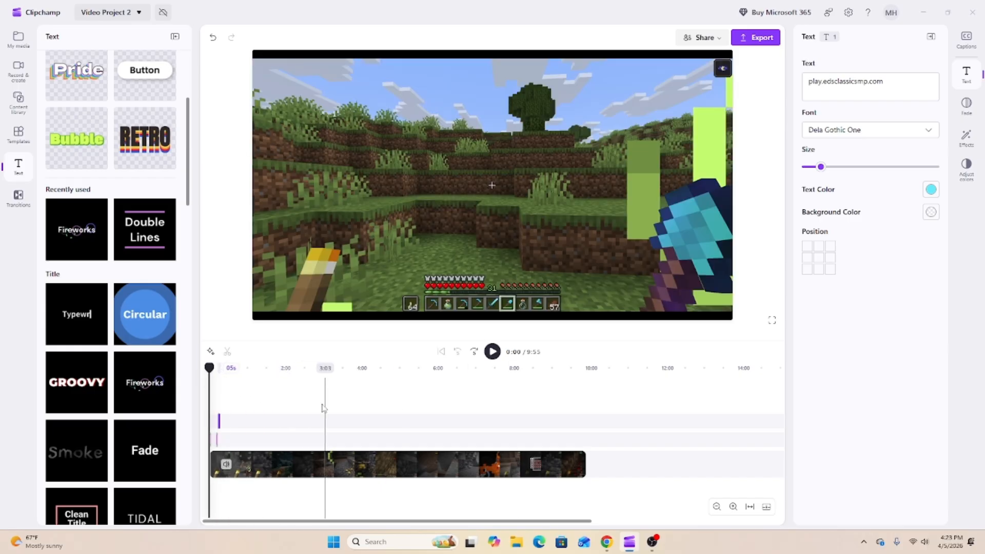
{"action": "left_click", "coordinate": [215, 387]}
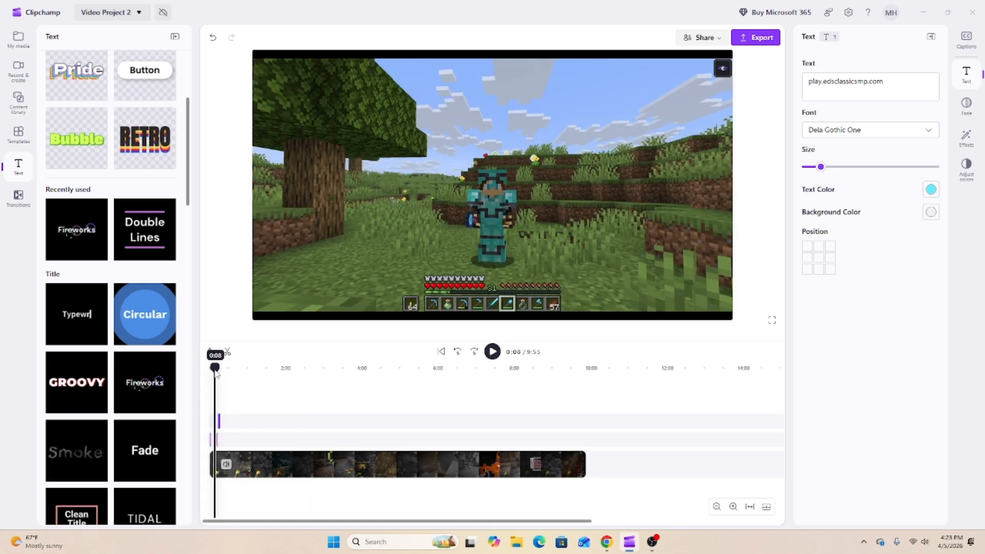
{"action": "left_click", "coordinate": [492, 351]}
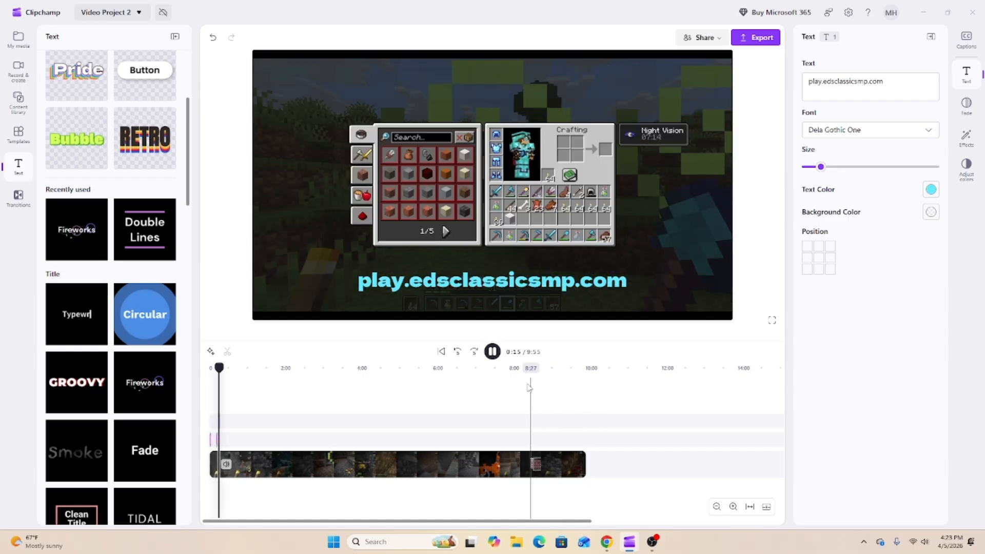
- Find the cut point near the recording's end by playing from about 9:39, and park the playhead at 9:53
{"action": "left_click", "coordinate": [493, 354]}
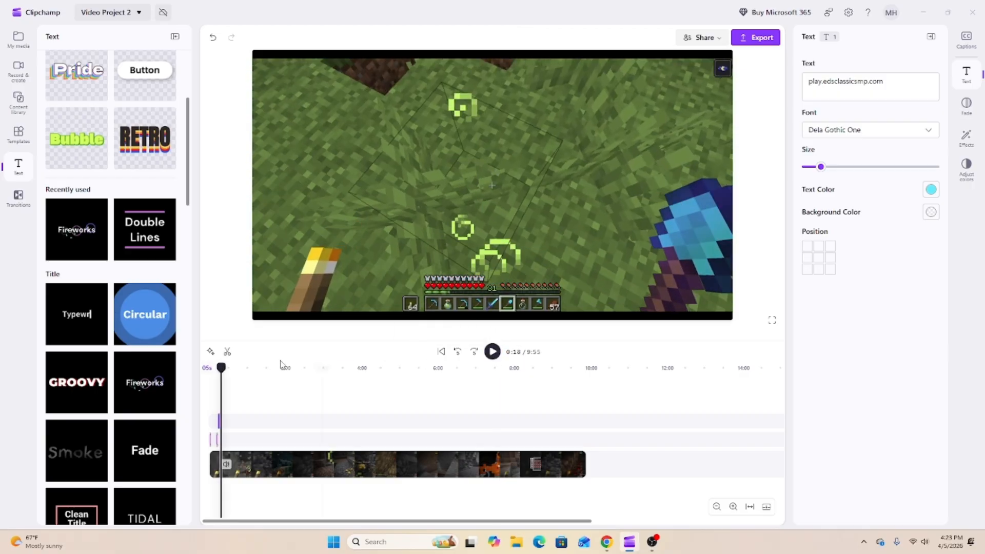
{"action": "left_click_drag", "start_coordinate": [225, 372], "coordinate": [594, 406]}
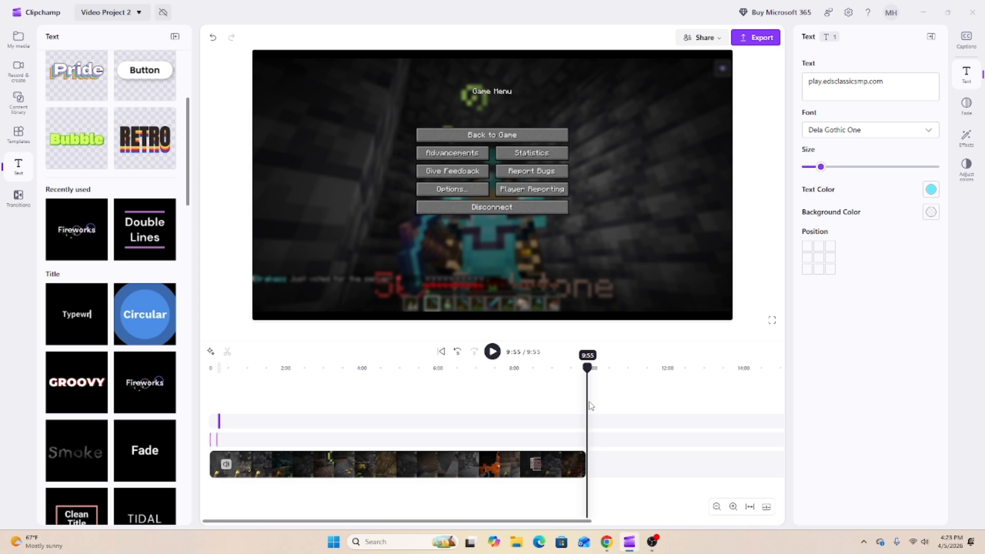
{"action": "left_click_drag", "start_coordinate": [589, 406], "coordinate": [578, 403]}
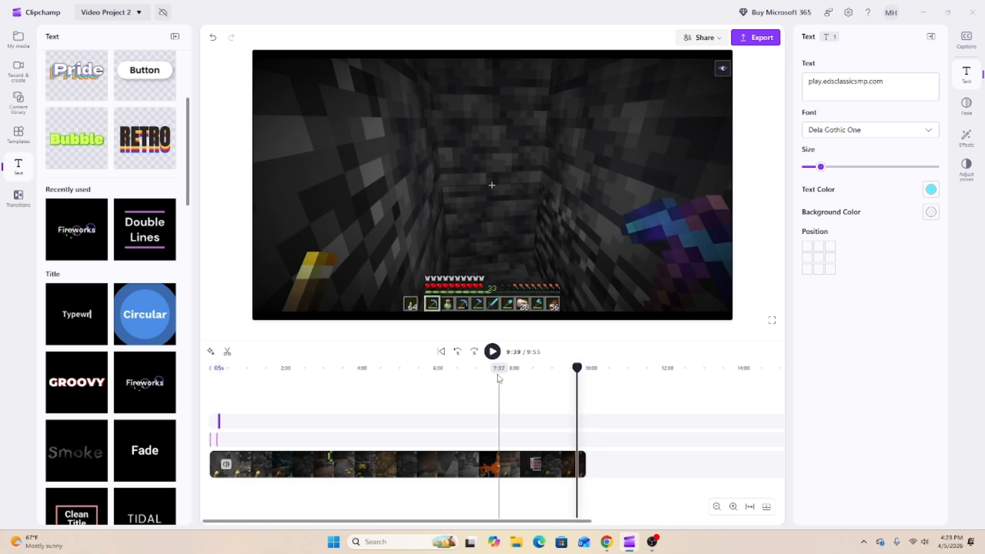
{"action": "left_click", "coordinate": [492, 353]}
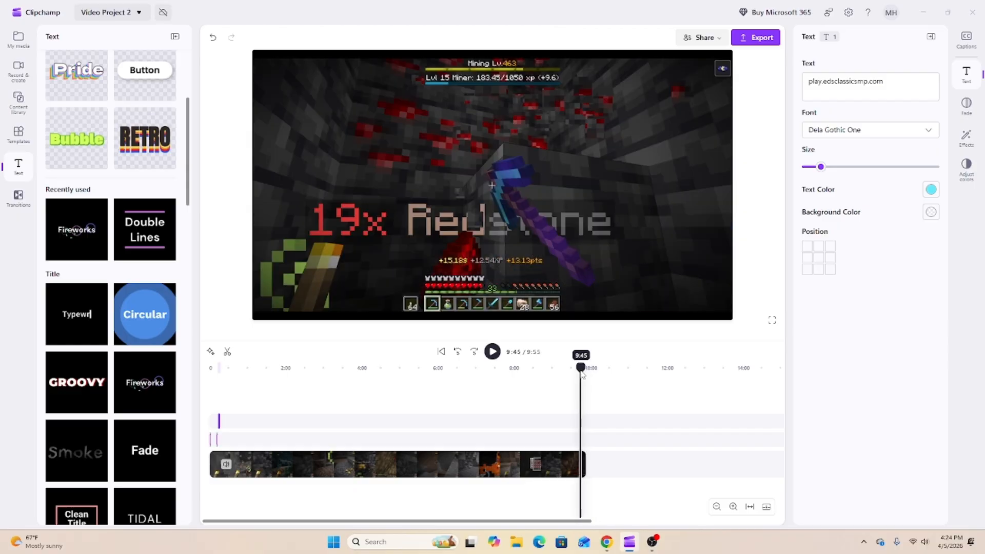
{"action": "left_click", "coordinate": [493, 356]}
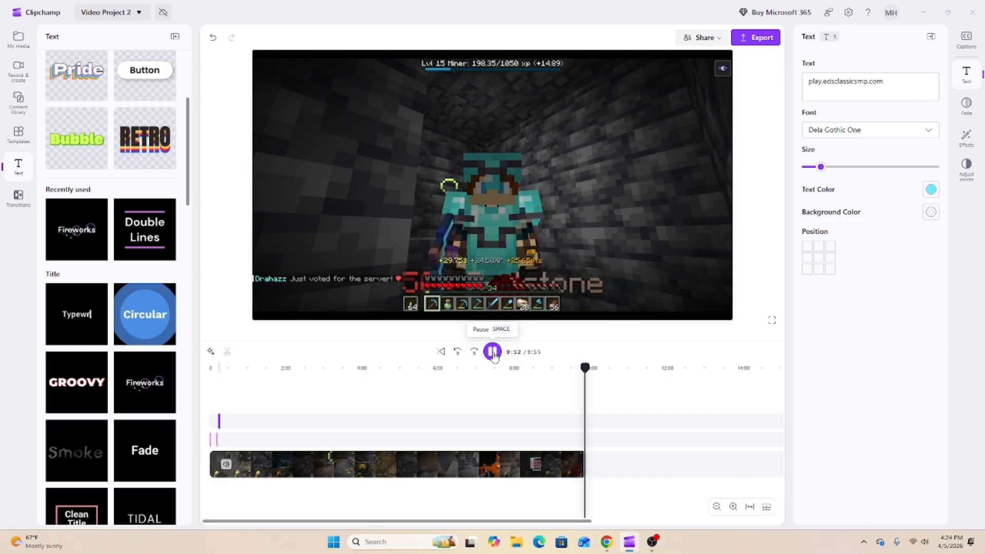
{"action": "left_click", "coordinate": [492, 352]}
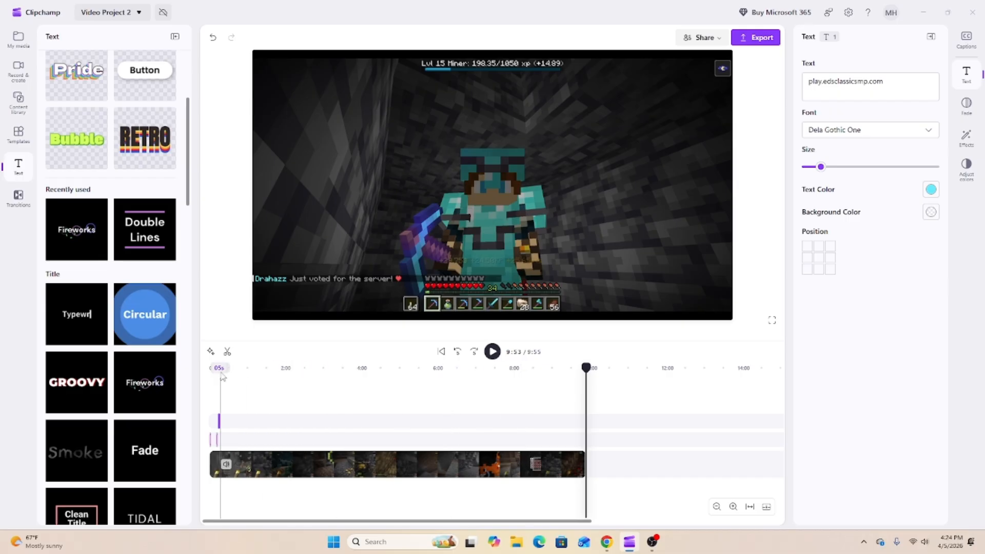
- Split the gameplay clip at 9:53 and delete the short leftover piece after the cut
{"action": "left_click", "coordinate": [228, 352]}
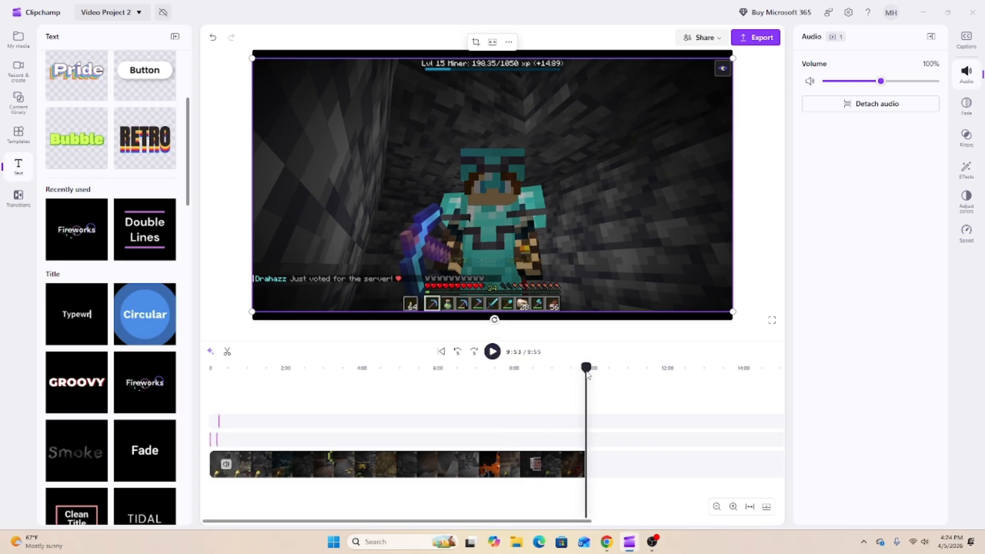
{"action": "left_click_drag", "start_coordinate": [586, 367], "coordinate": [566, 367]}
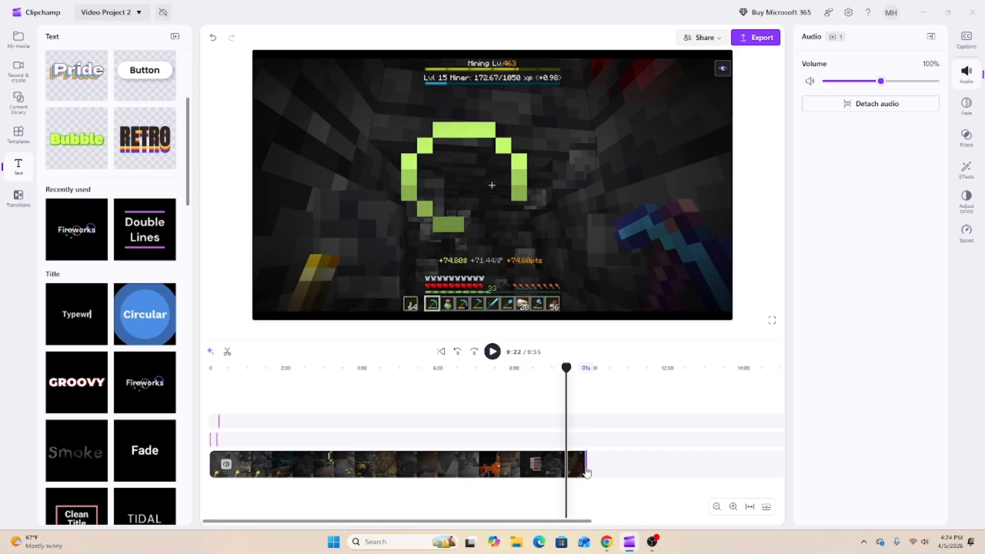
{"action": "right_click", "coordinate": [588, 472]}
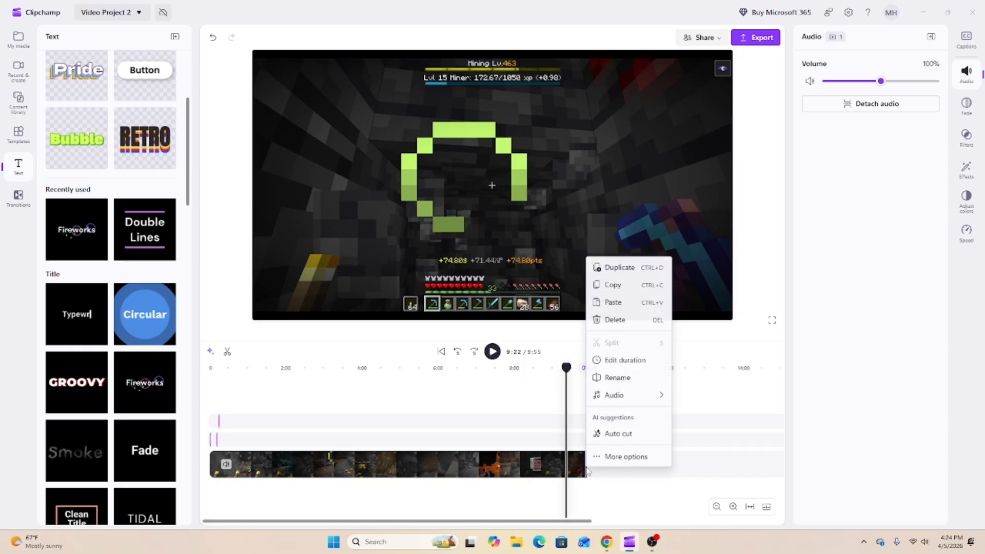
{"action": "left_click", "coordinate": [622, 323]}
{"action": "left_click", "coordinate": [586, 471]}
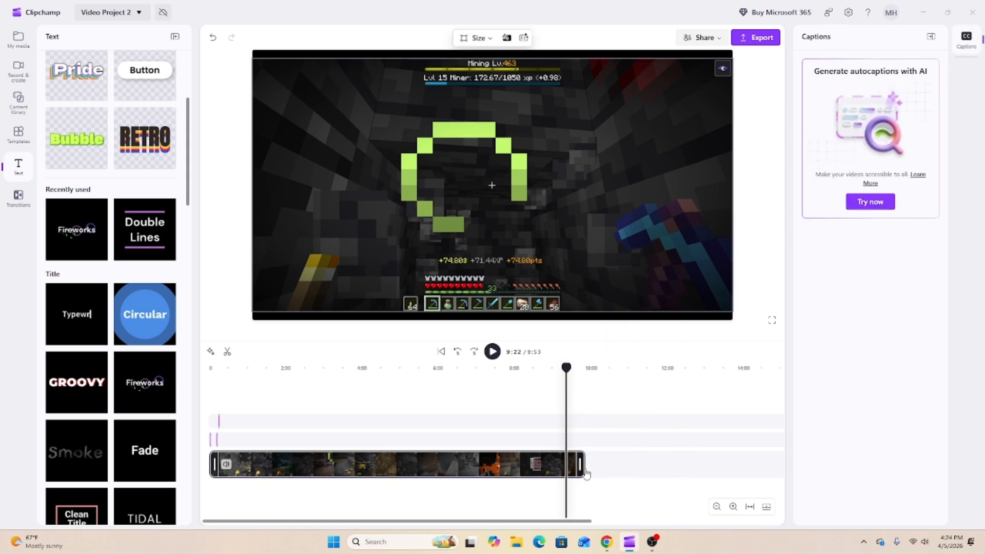
{"action": "right_click", "coordinate": [586, 472]}
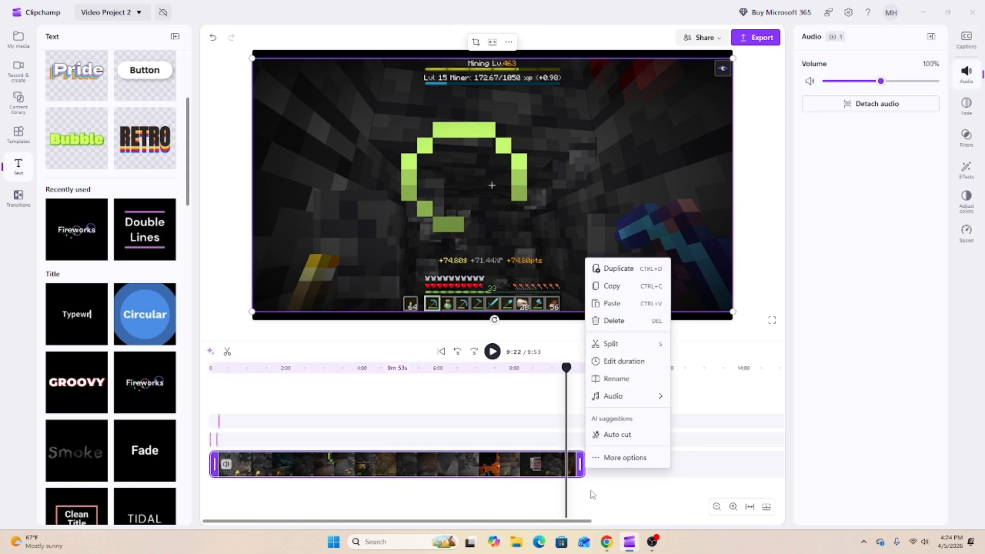
{"action": "left_click", "coordinate": [592, 494]}
- Play the trimmed ending from about 9:39 to review it, and return the playhead to about 2:19
{"action": "left_click_drag", "start_coordinate": [588, 371], "coordinate": [577, 369]}
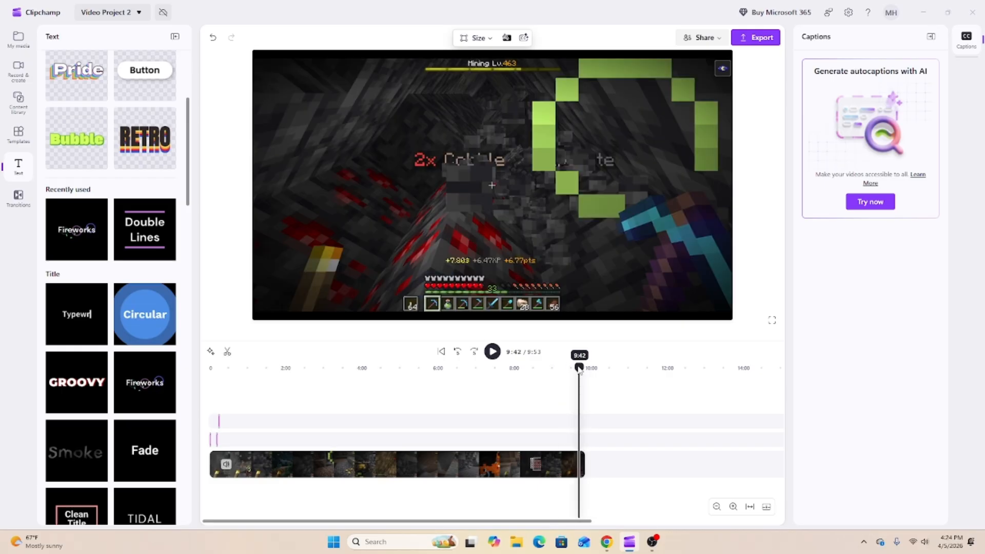
{"action": "left_click", "coordinate": [492, 352]}
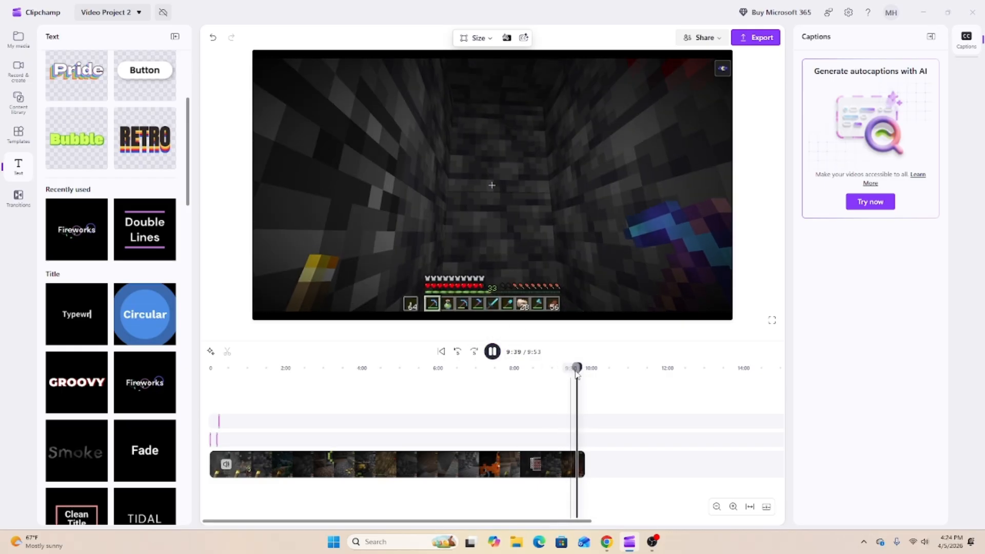
{"action": "left_click_drag", "start_coordinate": [579, 373], "coordinate": [580, 372]}
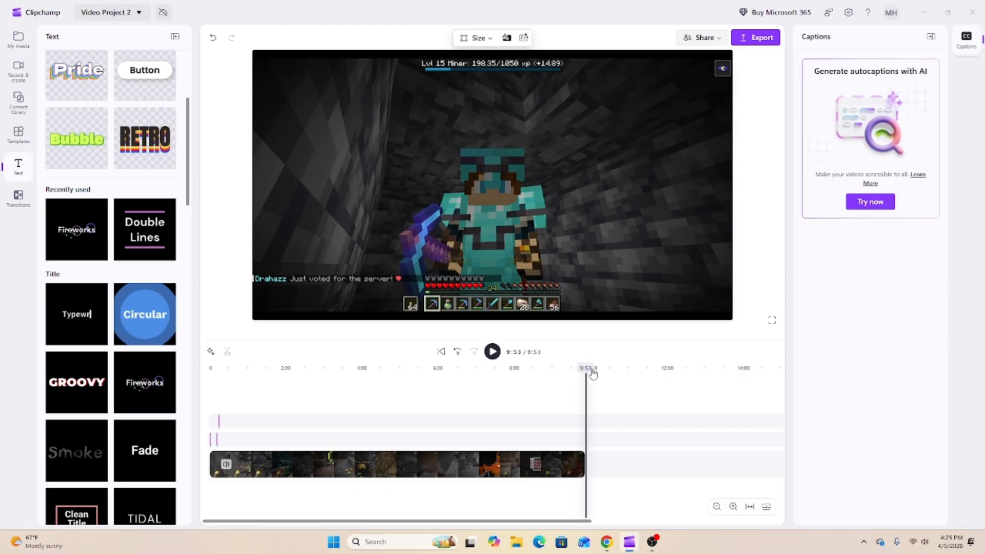
{"action": "left_click_drag", "start_coordinate": [576, 374], "coordinate": [299, 382]}
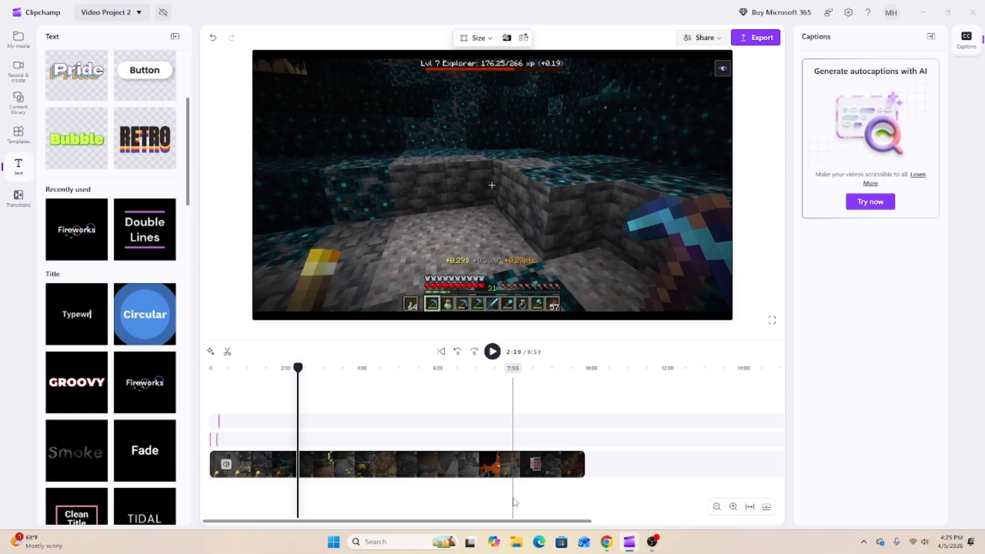
- Switch to the browser and open YouTube Studio's Audio library, checking the project's length in Clipchamp before returning to it
{"action": "left_click", "coordinate": [608, 549]}
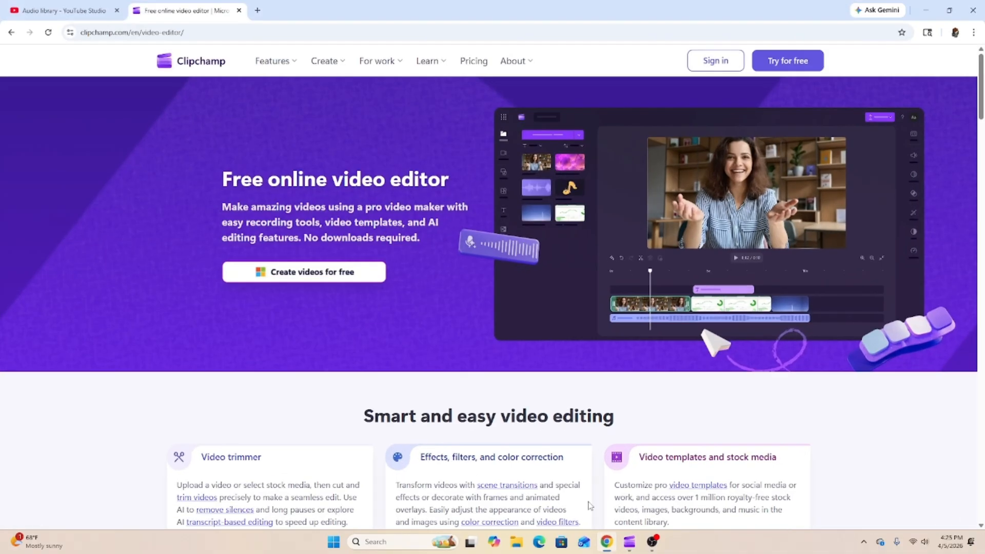
{"action": "left_click", "coordinate": [56, 10]}
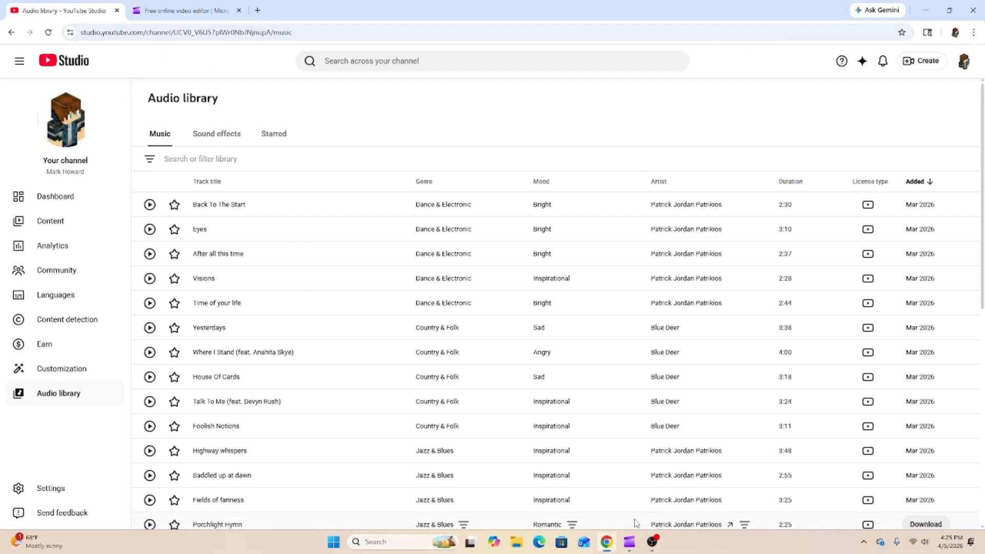
{"action": "mouse_move", "coordinate": [660, 548]}
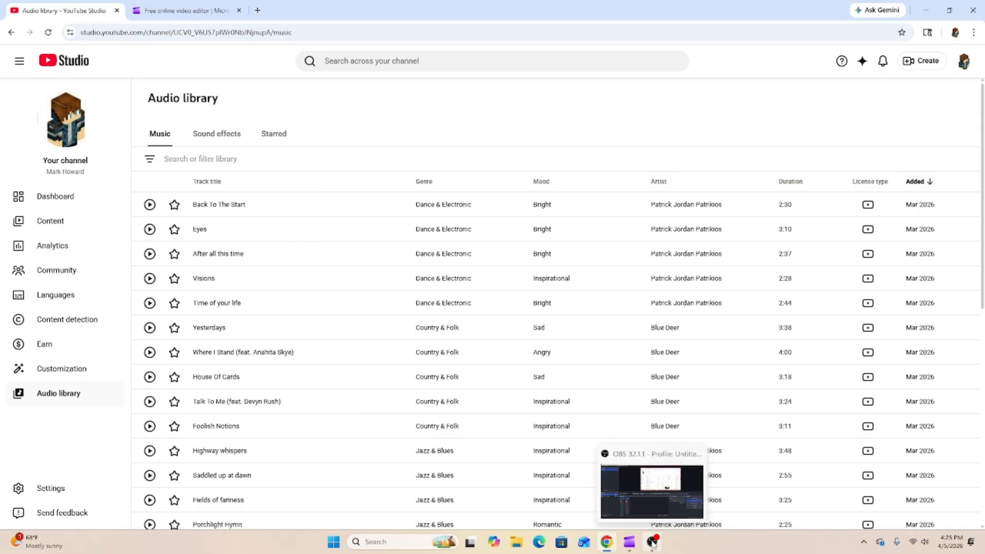
{"action": "left_click", "coordinate": [652, 542]}
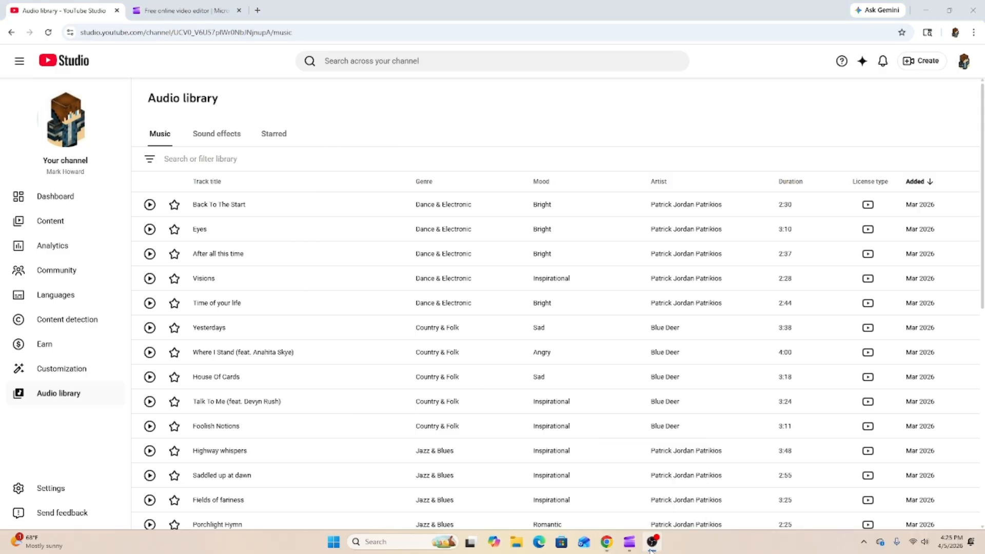
{"action": "left_click", "coordinate": [625, 544]}
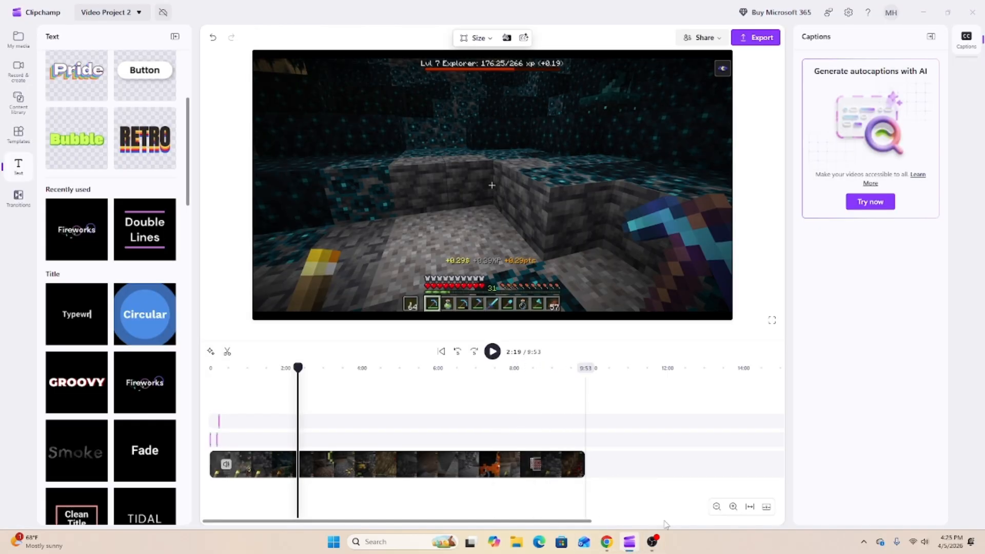
{"action": "left_click", "coordinate": [613, 546]}
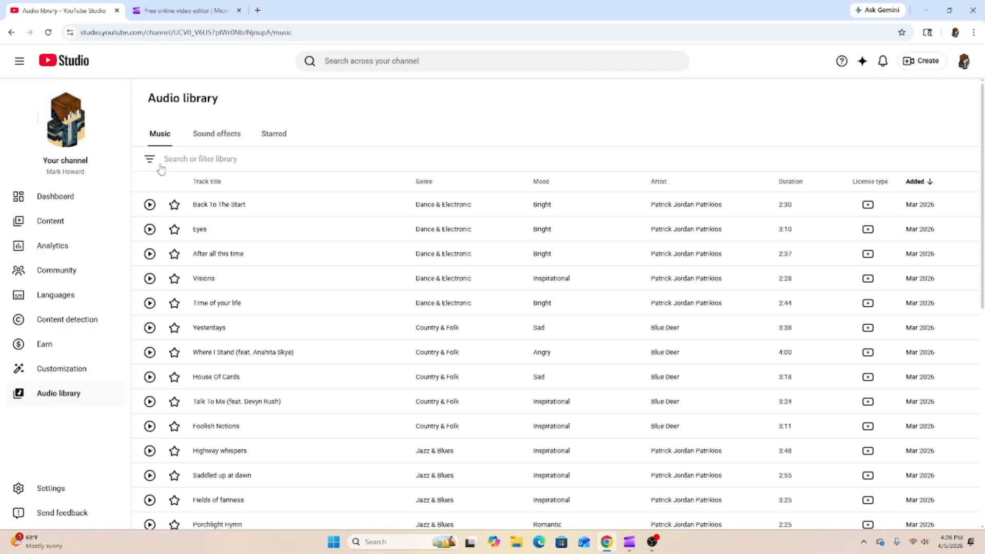
- Filter the music tracks to durations longer than 09:53 and sort them by duration, shortest first
{"action": "left_click", "coordinate": [176, 159]}
{"action": "left_click", "coordinate": [194, 272]}
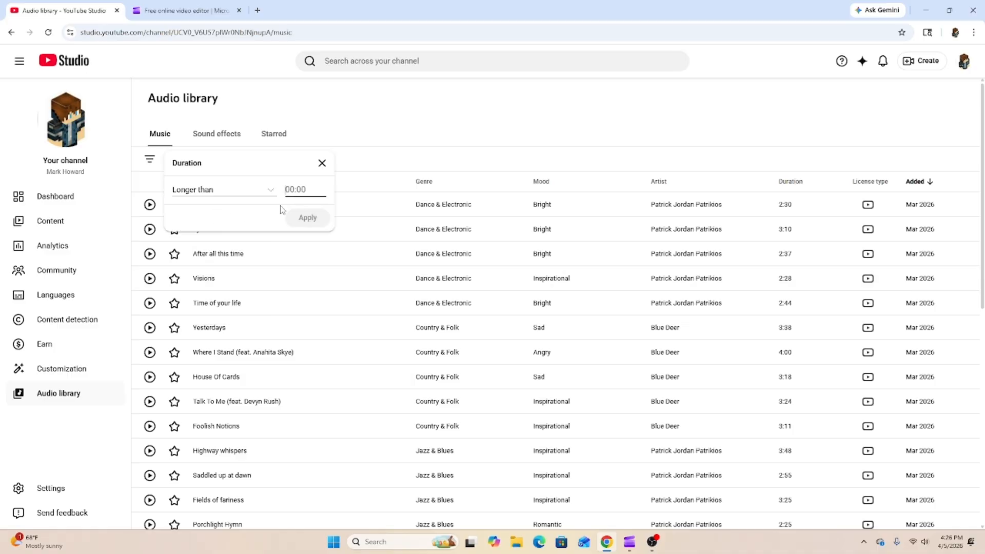
{"action": "type", "text": ":"}
{"action": "key", "text": "BackSpace"}
{"action": "type", "text": "09:53"}
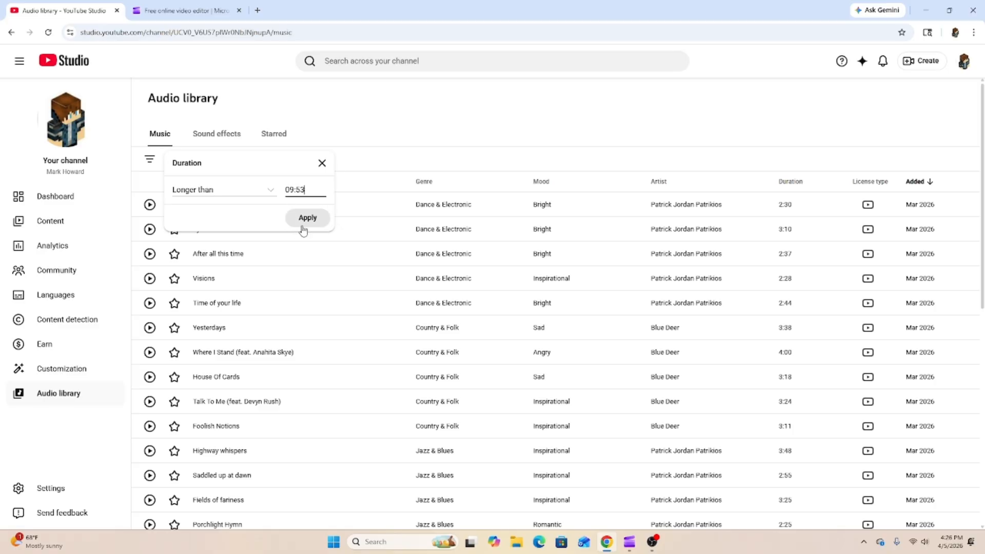
{"action": "left_click", "coordinate": [303, 226]}
{"action": "left_click", "coordinate": [786, 183]}
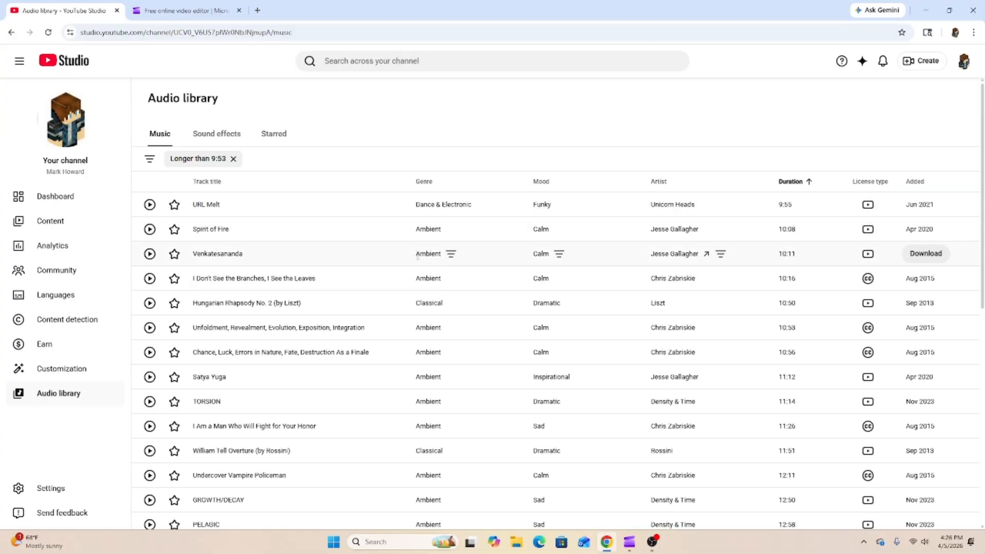
- Preview the track "Spirit of Fire" at several points, stop it, lower the player volume and download the track
{"action": "left_click", "coordinate": [149, 229]}
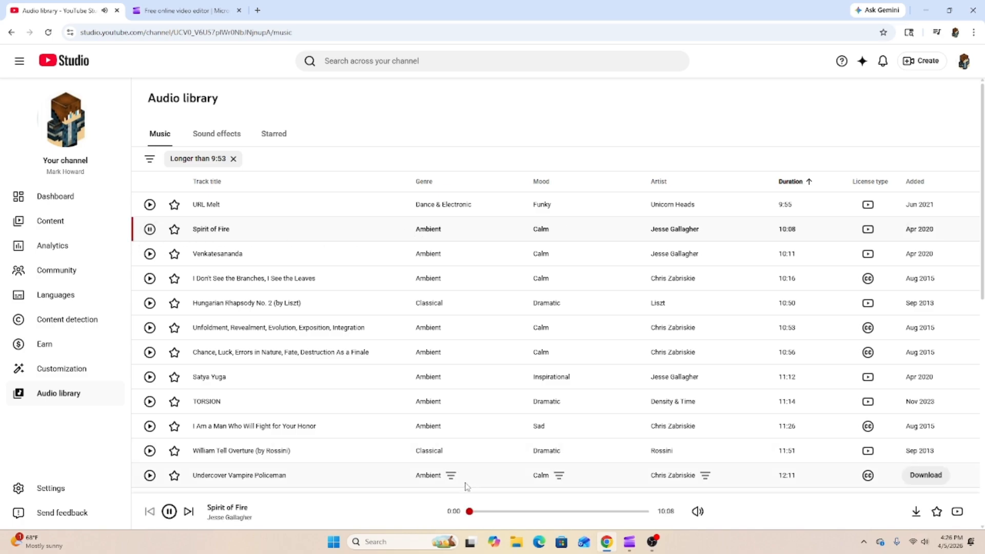
{"action": "left_click", "coordinate": [492, 512]}
{"action": "left_click", "coordinate": [511, 511]}
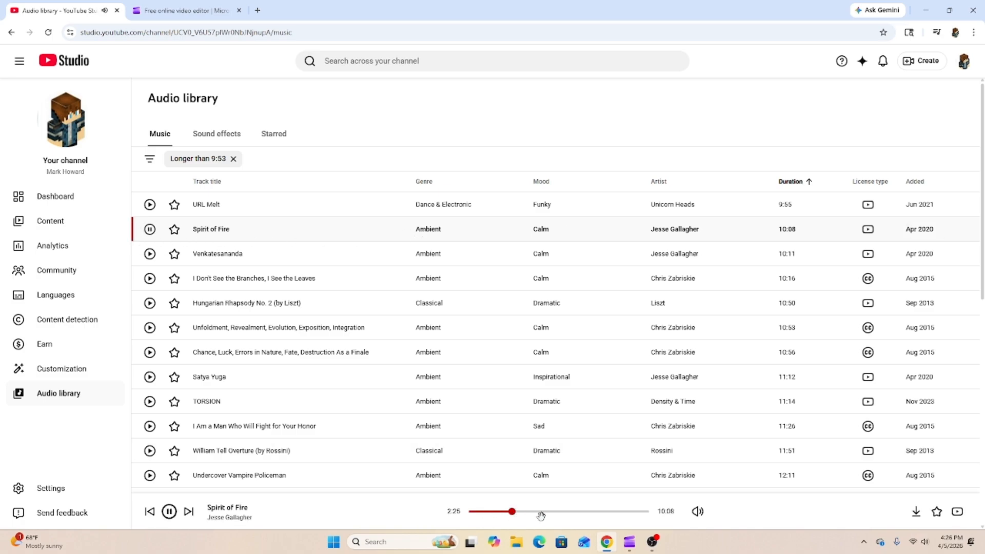
{"action": "left_click_drag", "start_coordinate": [541, 516], "coordinate": [640, 512]}
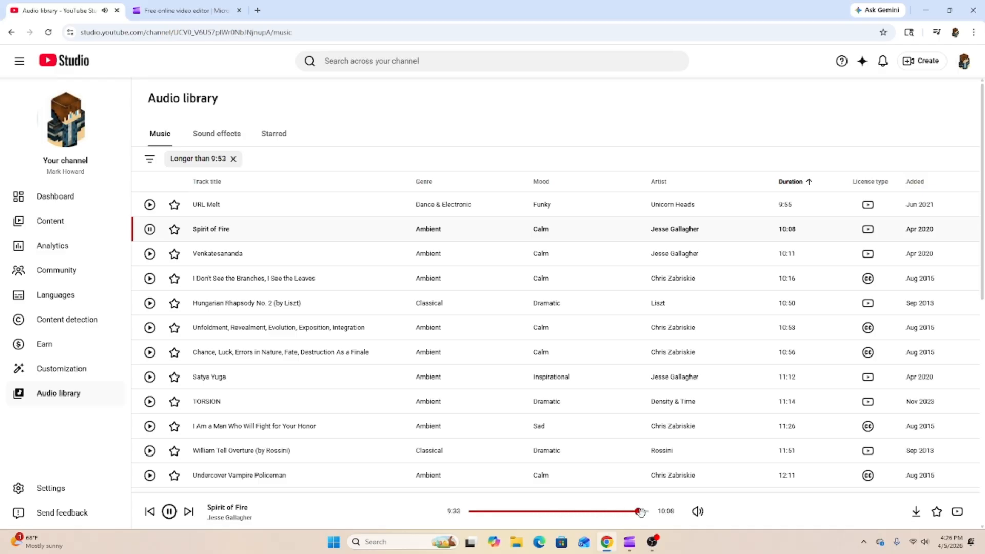
{"action": "left_click", "coordinate": [149, 229]}
{"action": "left_click_drag", "start_coordinate": [749, 512], "coordinate": [732, 512]}
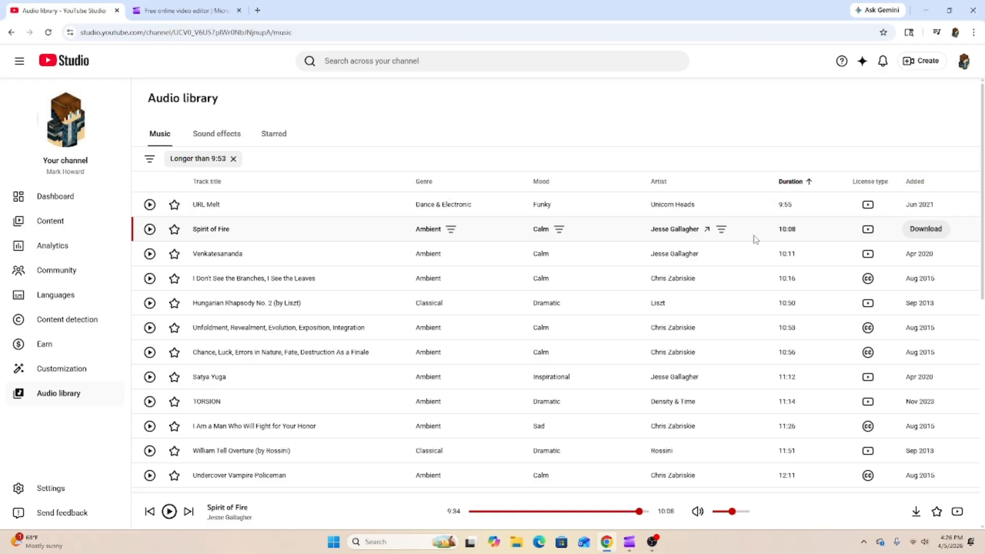
{"action": "left_click", "coordinate": [918, 230]}
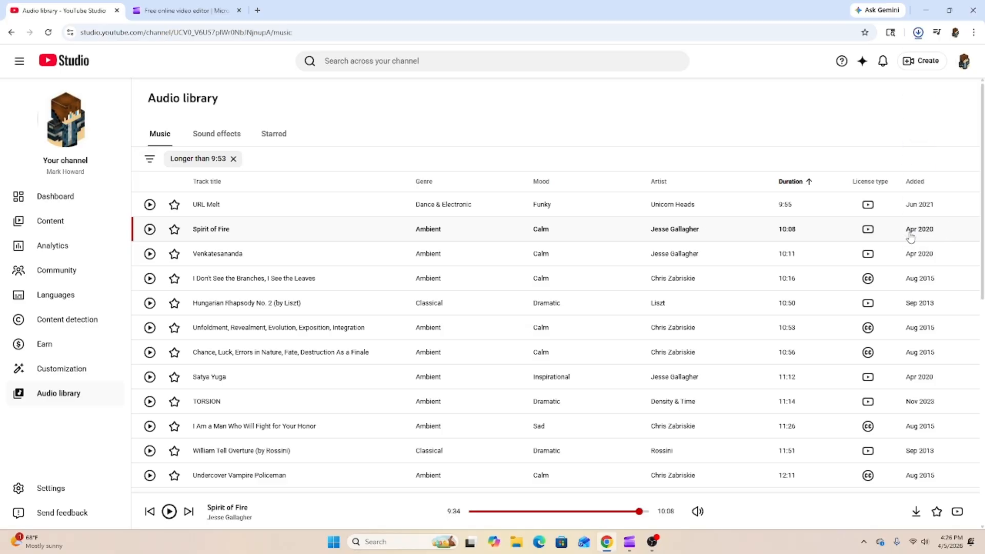
- Return to Clipchamp, move the playhead to the start and import the "Spirit of Fire" MP3 from Downloads
{"action": "left_click", "coordinate": [926, 11]}
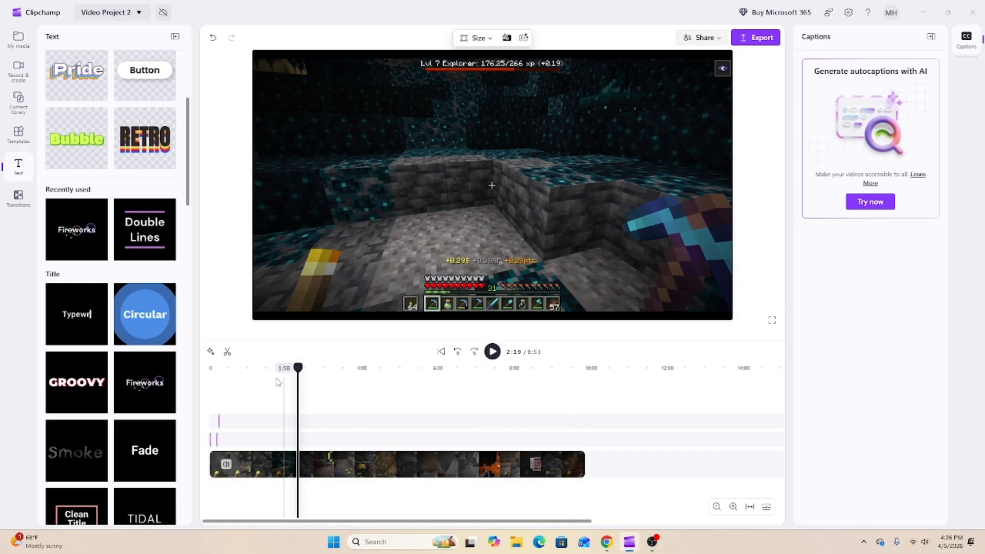
{"action": "key", "text": "Home"}
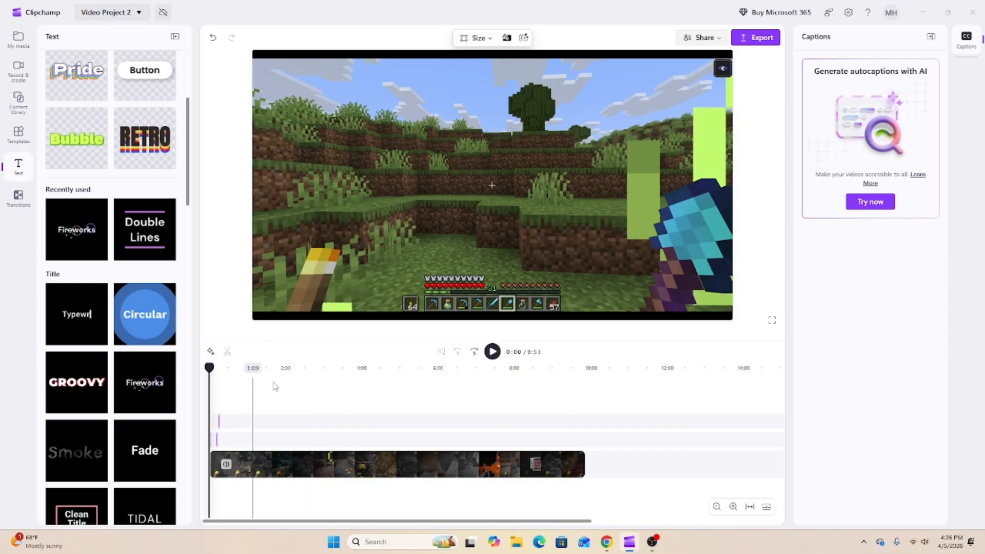
{"action": "left_click", "coordinate": [22, 53]}
{"action": "left_click", "coordinate": [77, 58]}
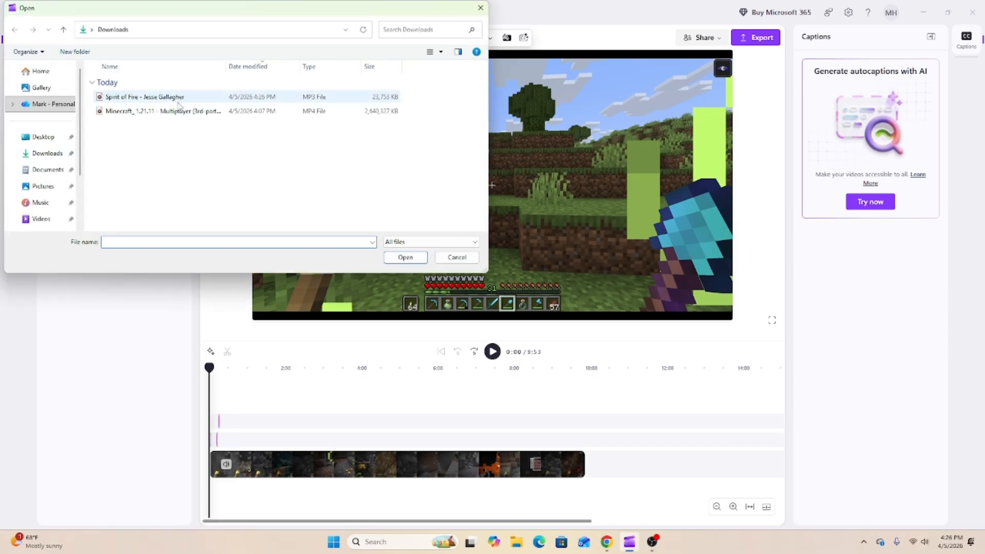
{"action": "left_click", "coordinate": [161, 98]}
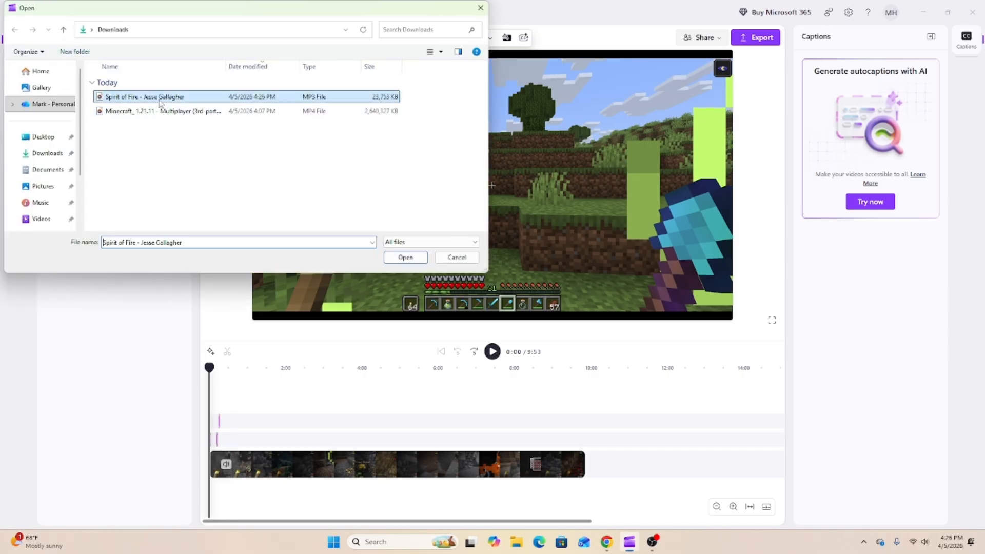
{"action": "left_click", "coordinate": [406, 258]}
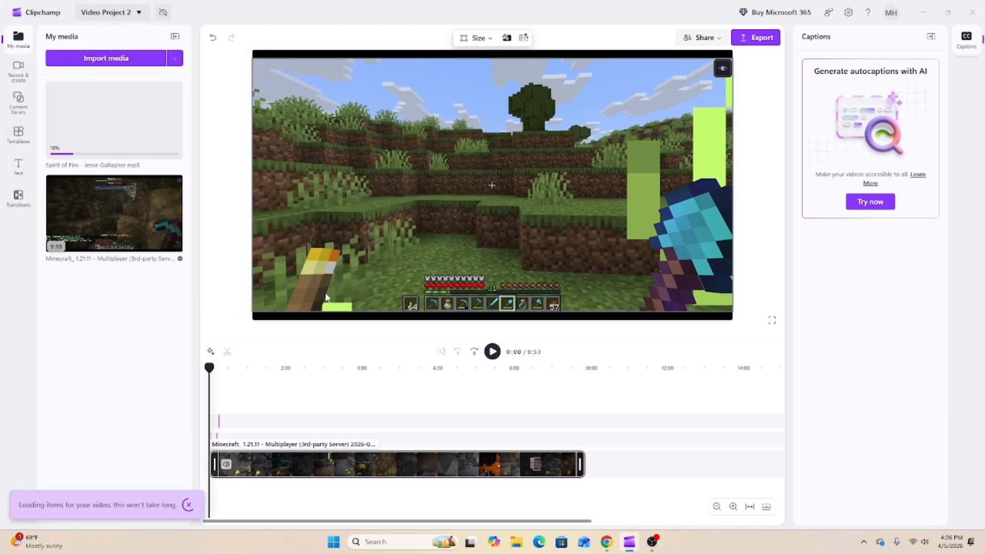
{"action": "left_click", "coordinate": [257, 333]}
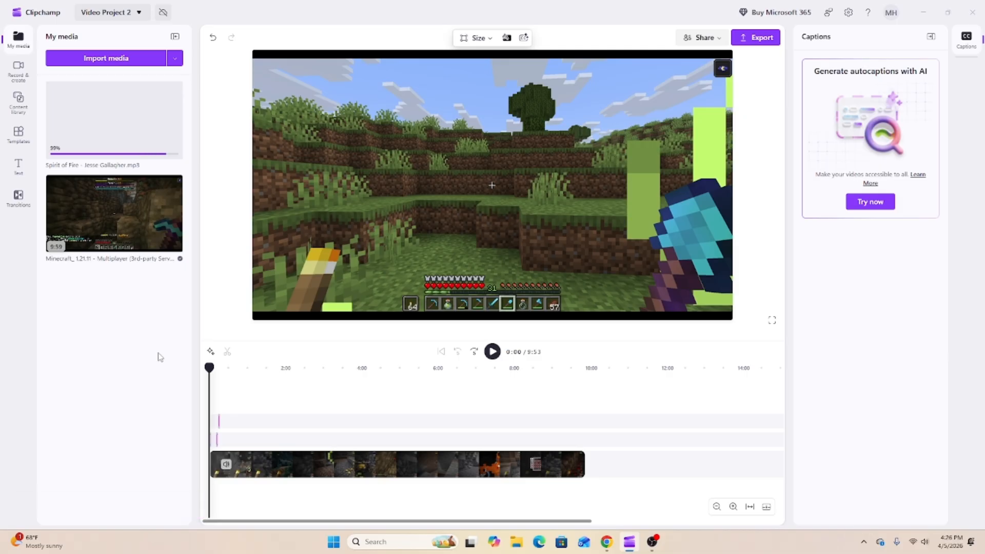
- Add the "Spirit of Fire" track beneath the video from the project's start and trim its end to match the video at 9:53
{"action": "mouse_move", "coordinate": [86, 131]}
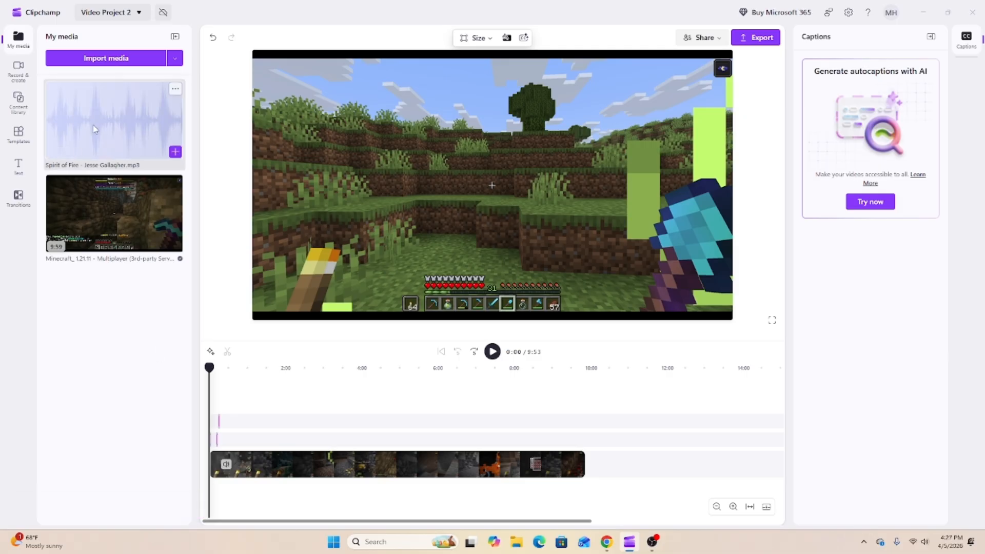
{"action": "left_click_drag", "start_coordinate": [98, 119], "coordinate": [250, 501]}
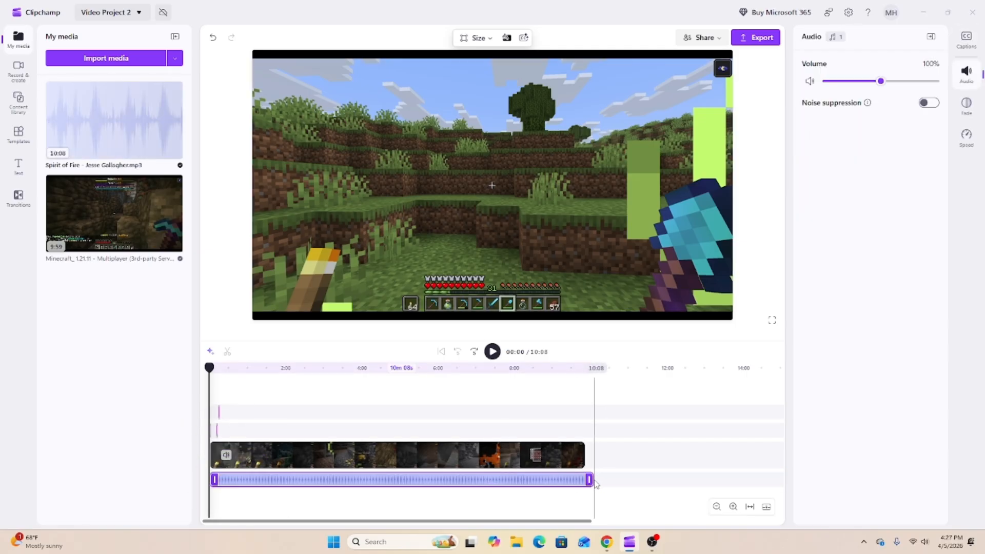
{"action": "left_click_drag", "start_coordinate": [595, 482], "coordinate": [588, 482]}
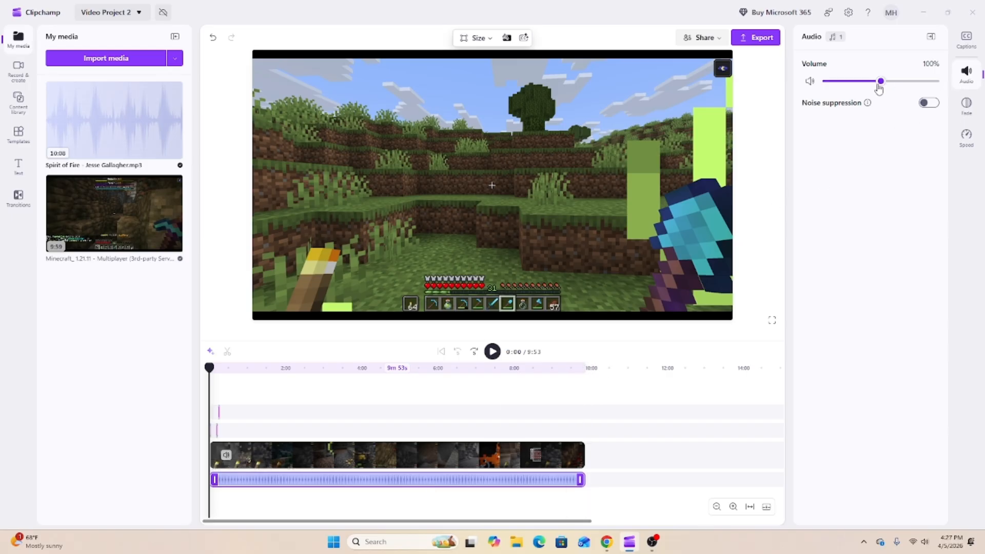
- Lower the music's volume to 12% and preview the mix at the start, middle and end, returning the playhead to 0:00
{"action": "left_click_drag", "start_coordinate": [882, 88], "coordinate": [835, 89]}
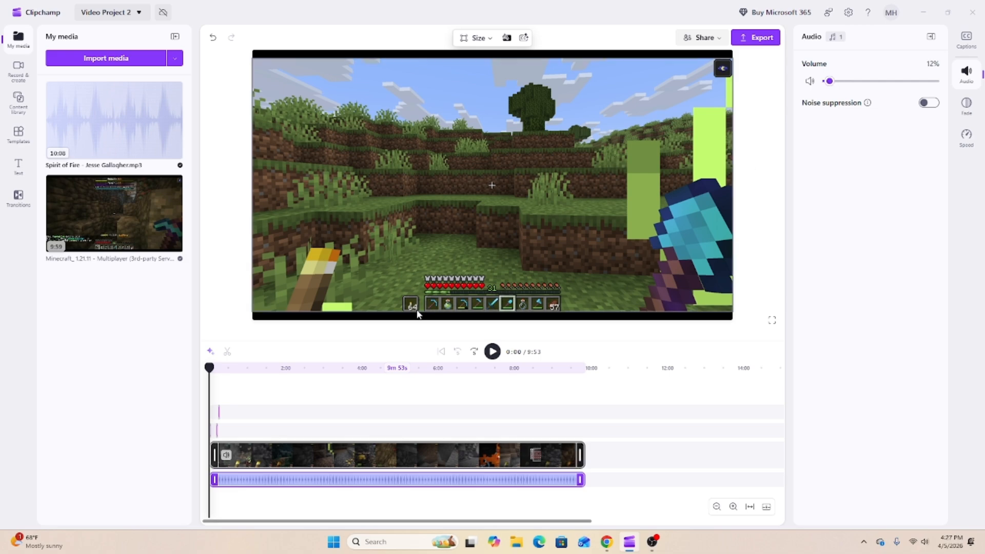
{"action": "left_click", "coordinate": [492, 352]}
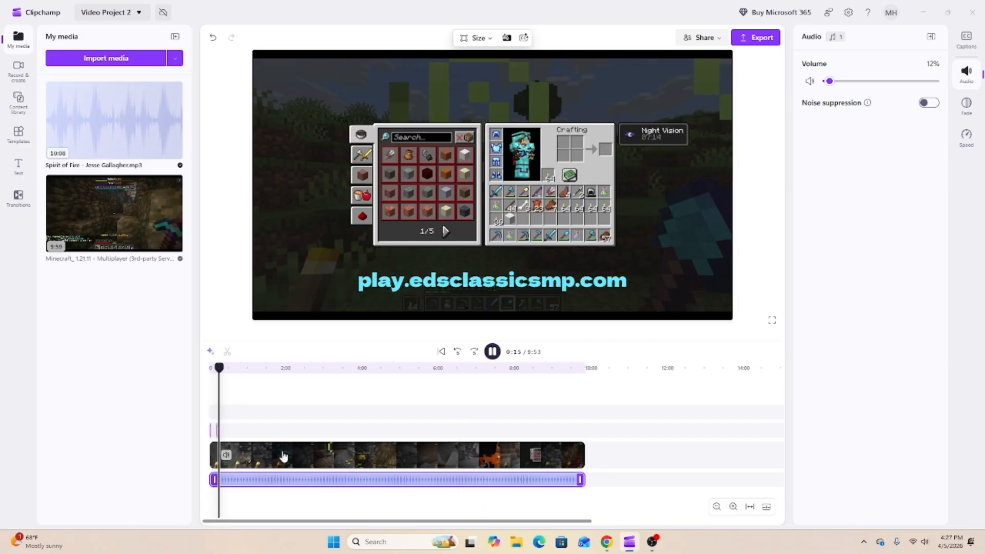
{"action": "left_click_drag", "start_coordinate": [222, 372], "coordinate": [358, 367]}
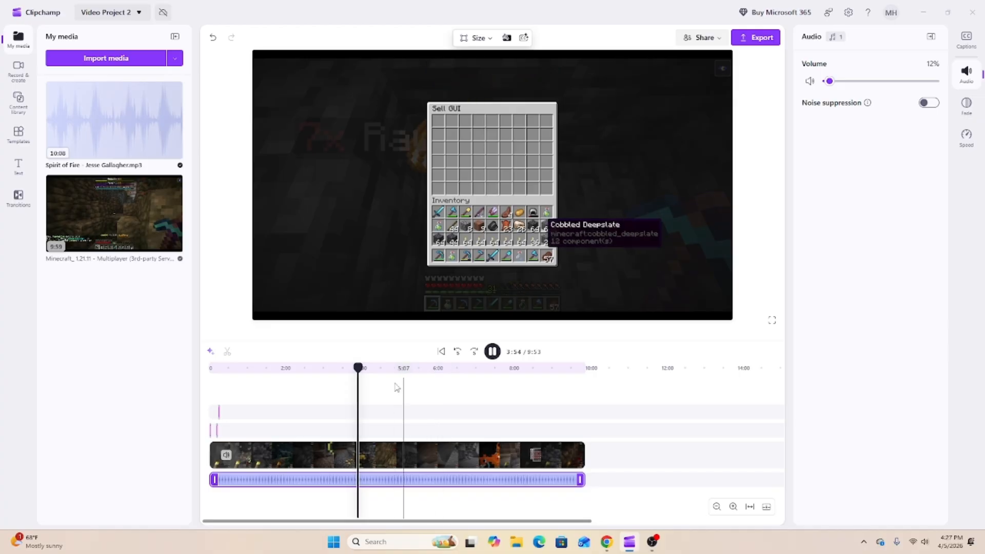
{"action": "left_click_drag", "start_coordinate": [359, 368], "coordinate": [546, 375]}
{"action": "key", "text": "space"}
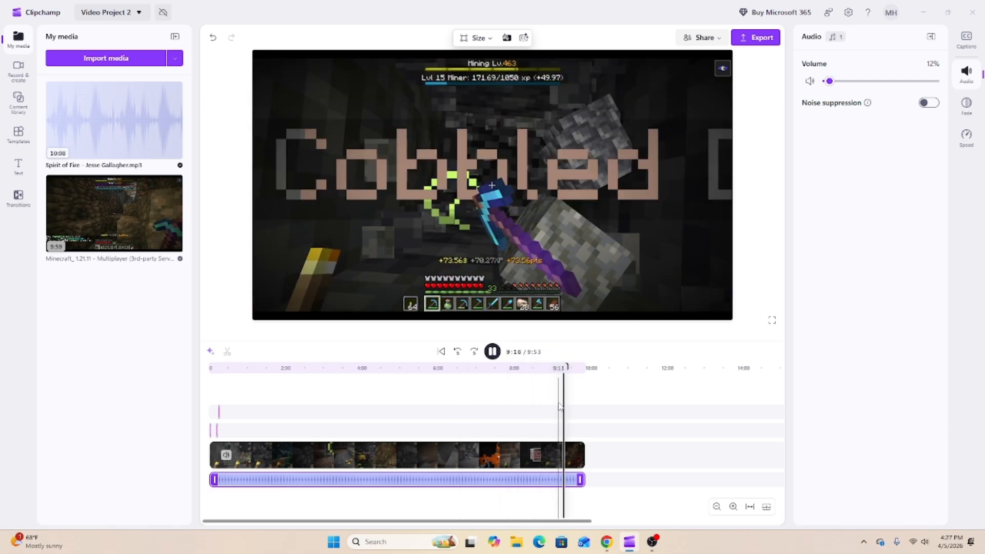
{"action": "left_click", "coordinate": [492, 352]}
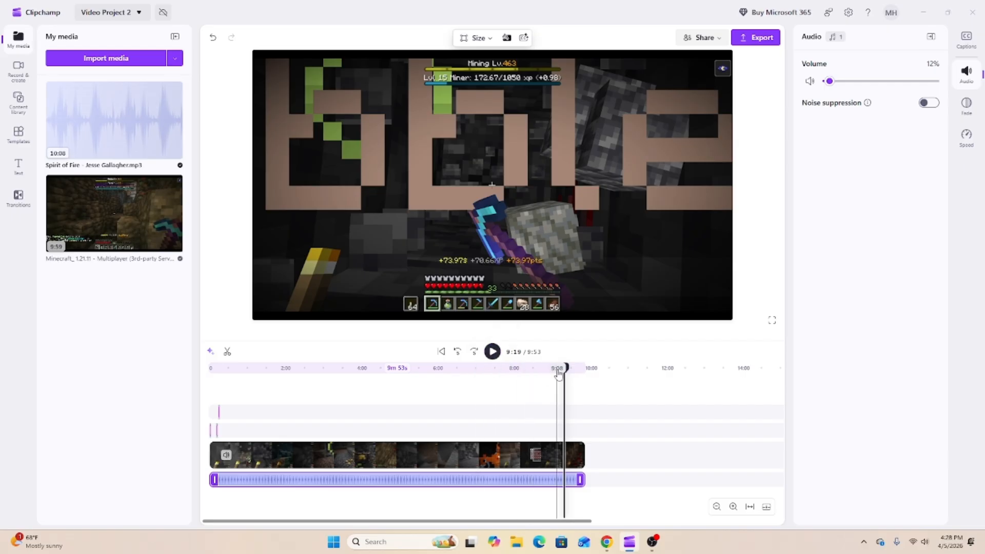
{"action": "left_click_drag", "start_coordinate": [564, 367], "coordinate": [209, 367]}
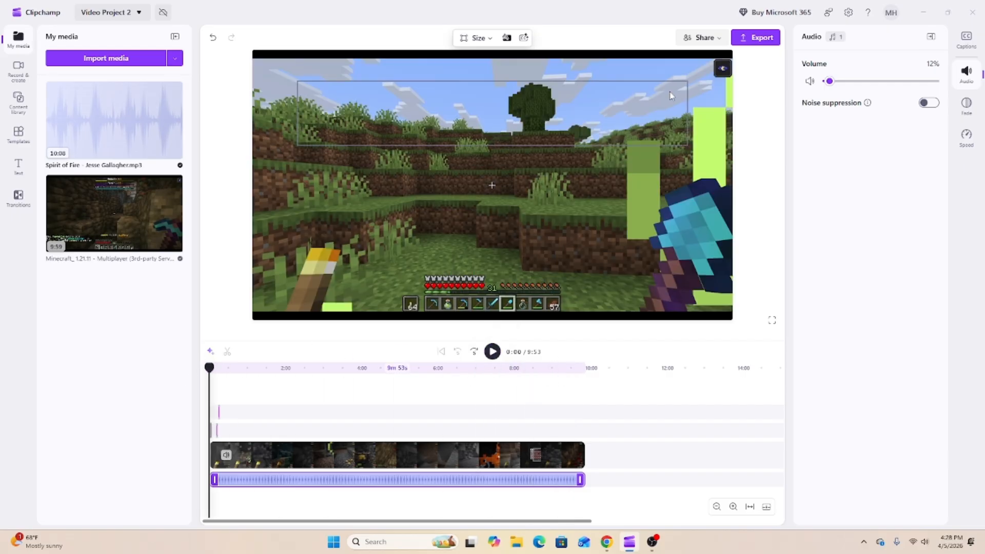
- Export the video at 1080p under the file name "miningdown" with cloud storage turned off
{"action": "left_click", "coordinate": [754, 41]}
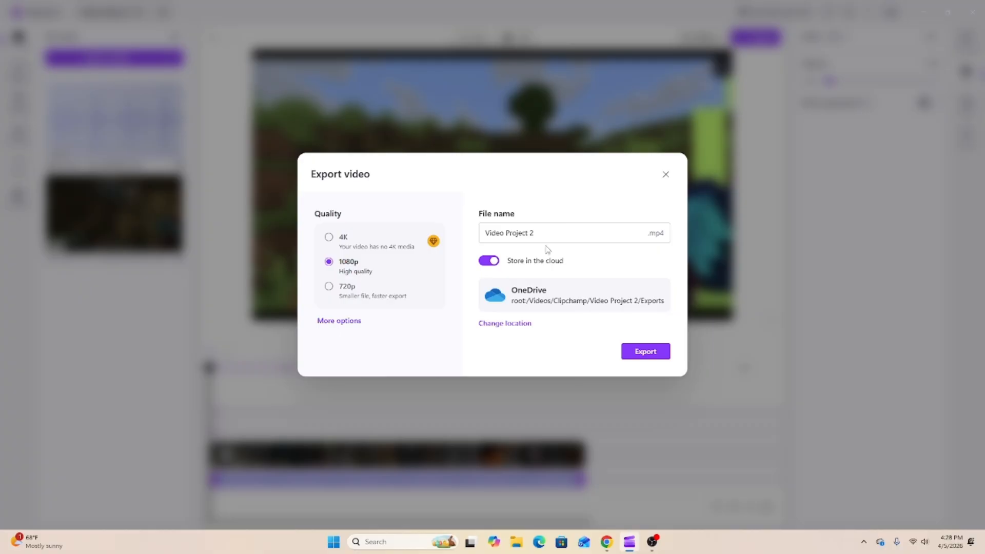
{"action": "left_click", "coordinate": [494, 261]}
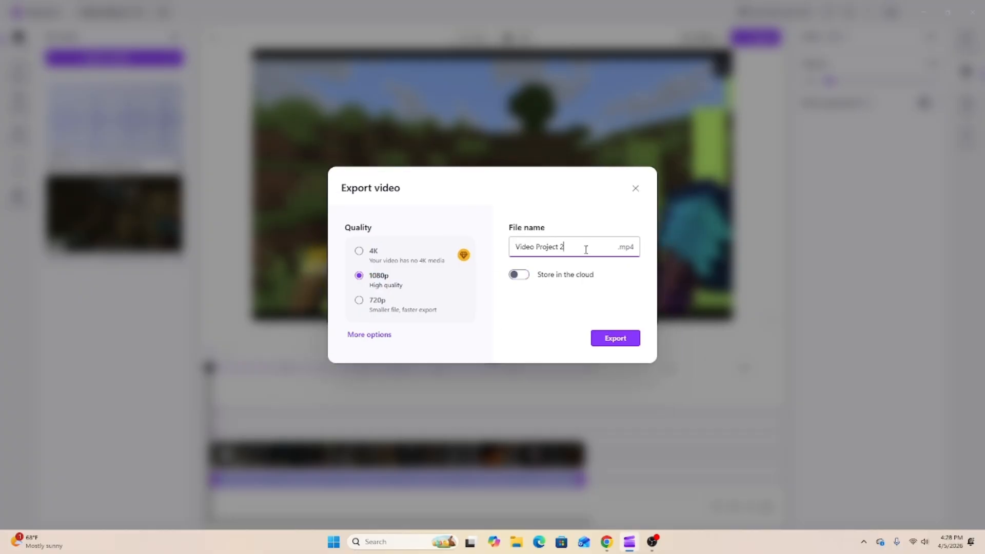
{"action": "left_click_drag", "start_coordinate": [563, 246], "coordinate": [492, 258]}
{"action": "type", "text": "miningdown"}
{"action": "left_click", "coordinate": [613, 339]}
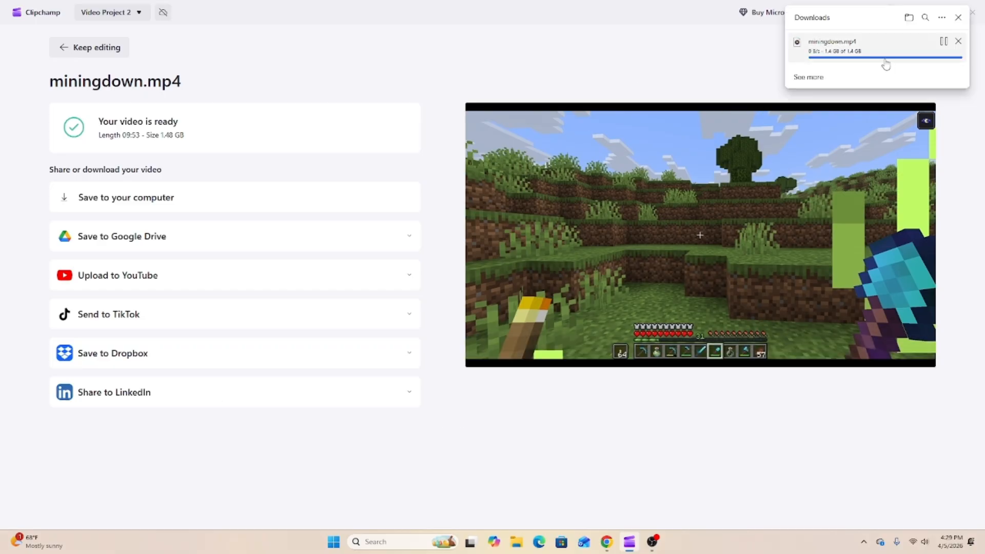
- Dismiss the download list, minimize Clipchamp and check for the exported "miningdown" file in File Explorer's Downloads folder, closing the window when done
{"action": "left_click", "coordinate": [958, 18]}
{"action": "left_click", "coordinate": [927, 18]}
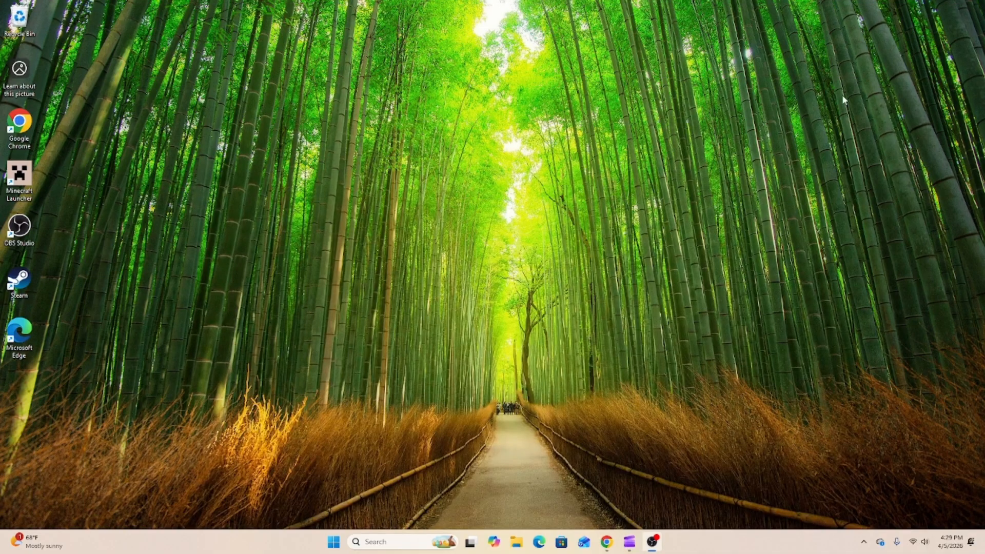
{"action": "left_click", "coordinate": [515, 540]}
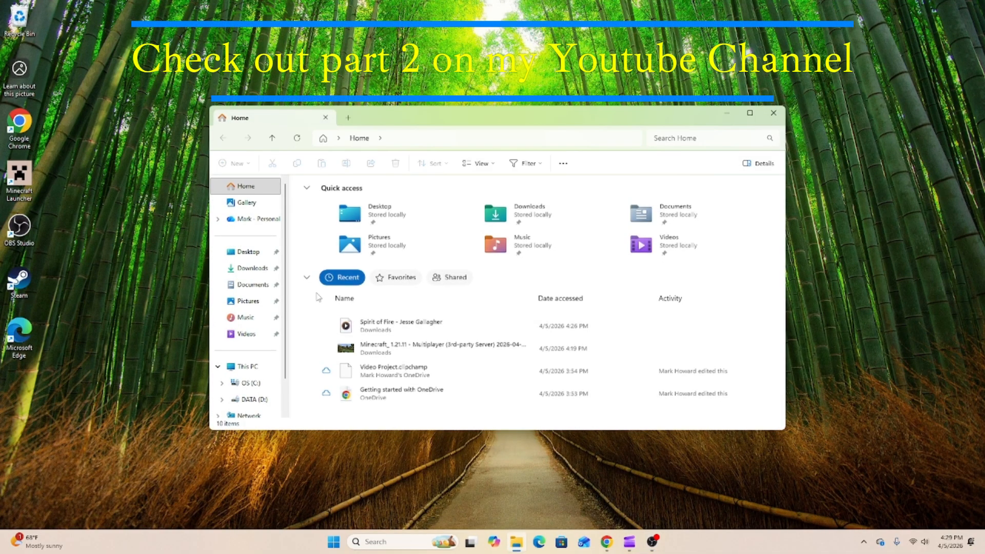
{"action": "left_click", "coordinate": [254, 269]}
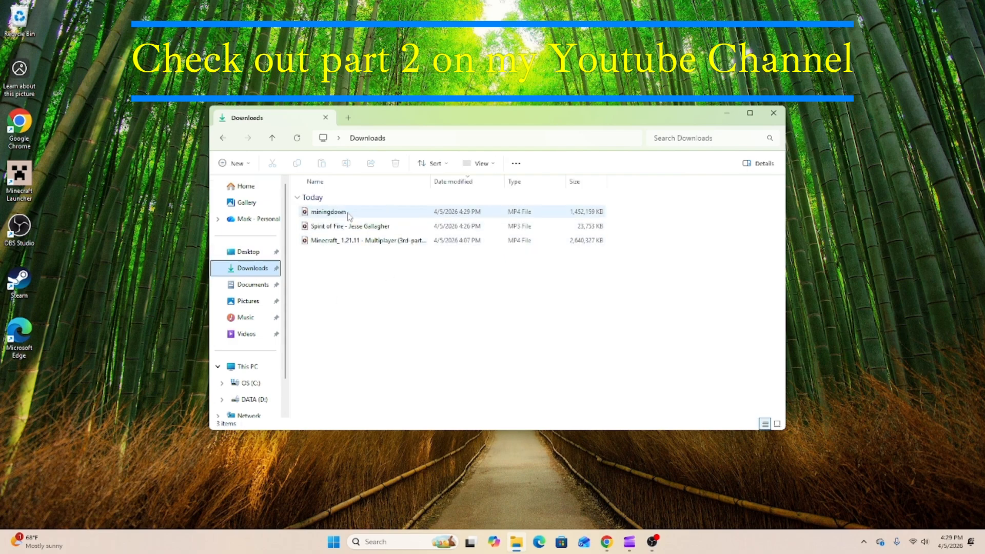
{"action": "left_click", "coordinate": [764, 119]}
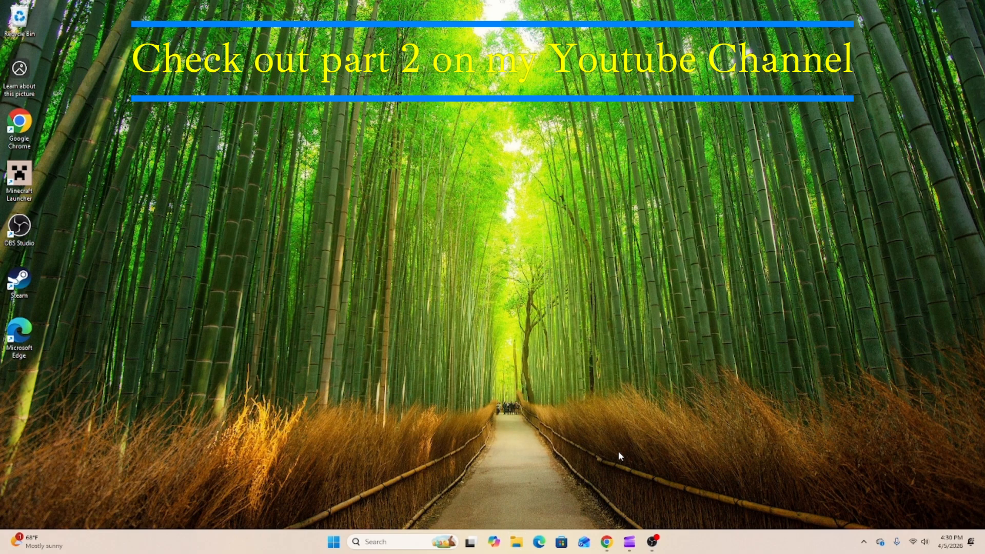